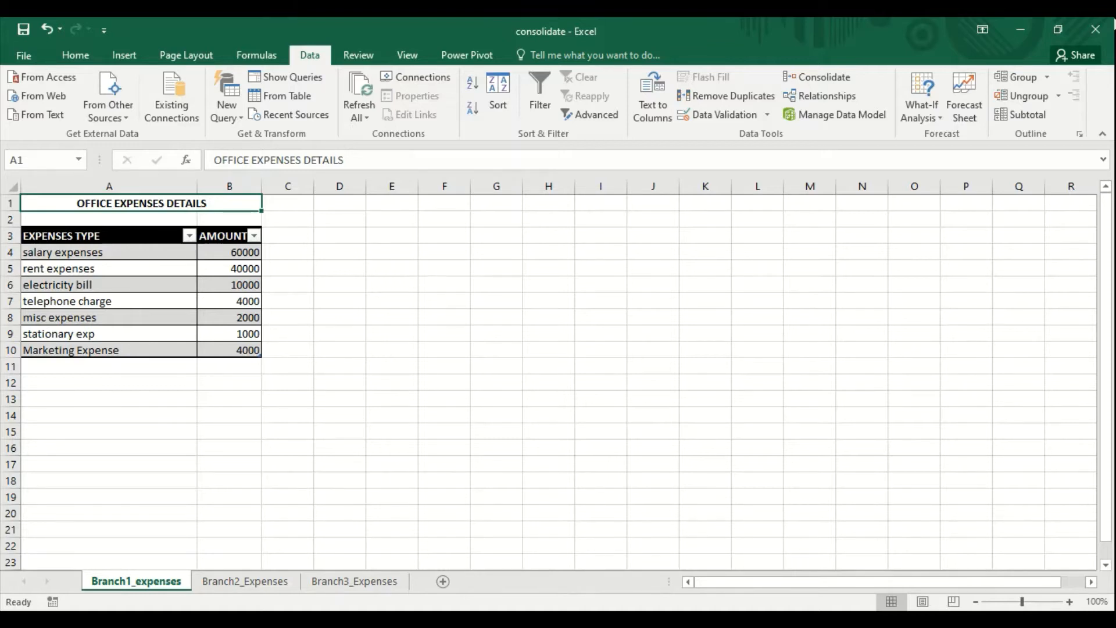
Step: Format the amounts in B4:B10 on the Branch1_expenses sheet with the English (India) rupee accounting format
left_click(222, 584)
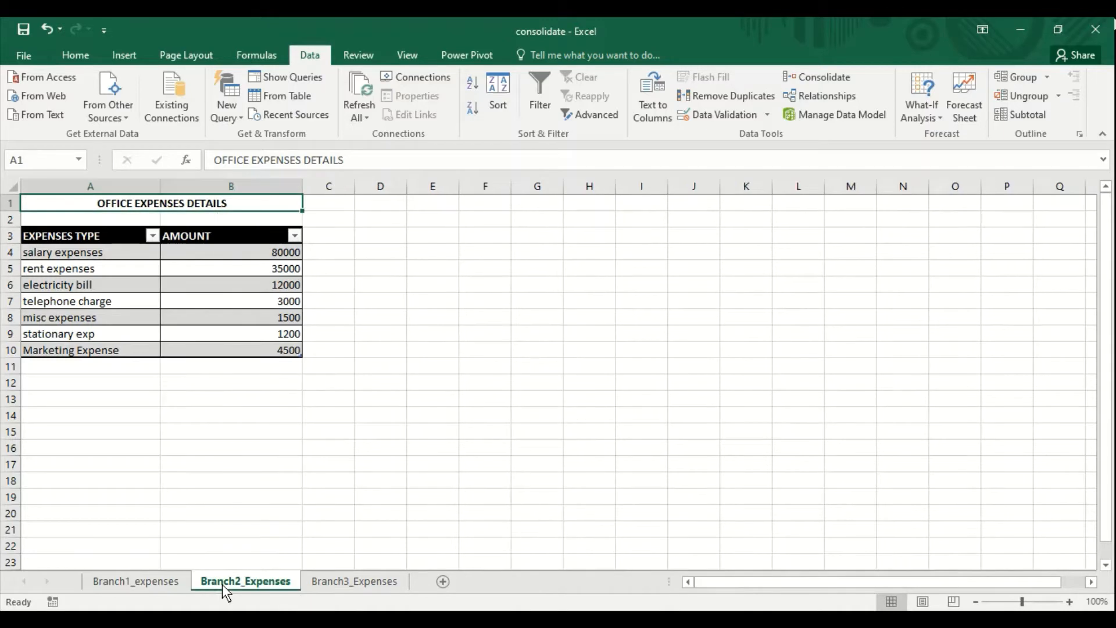
left_click(316, 577)
left_click(113, 585)
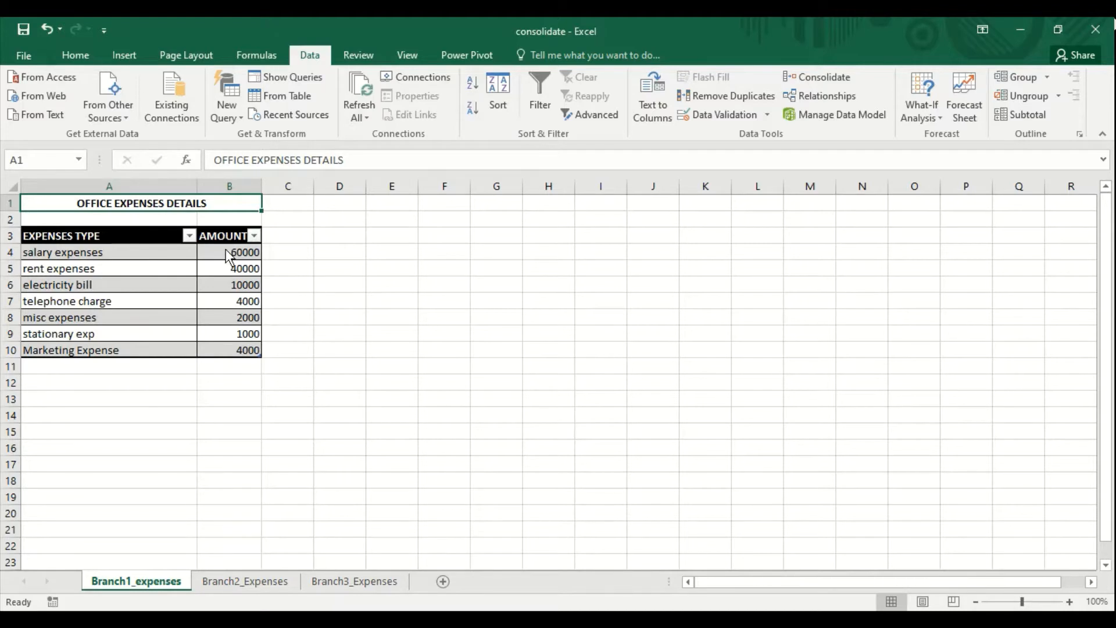
left_click_drag(228, 250, 229, 347)
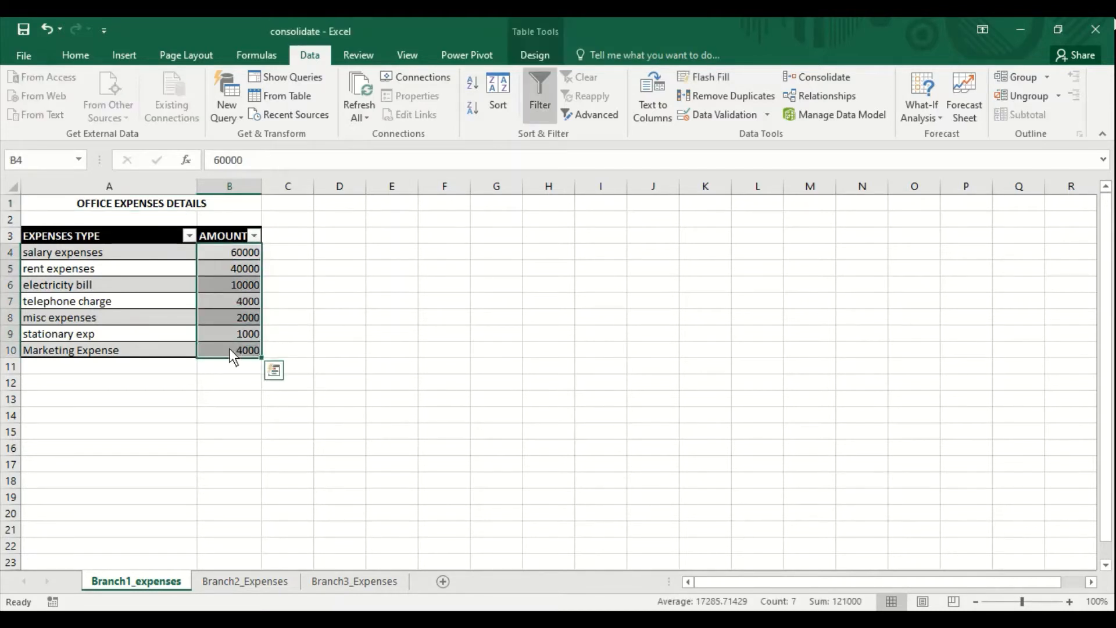
left_click(76, 55)
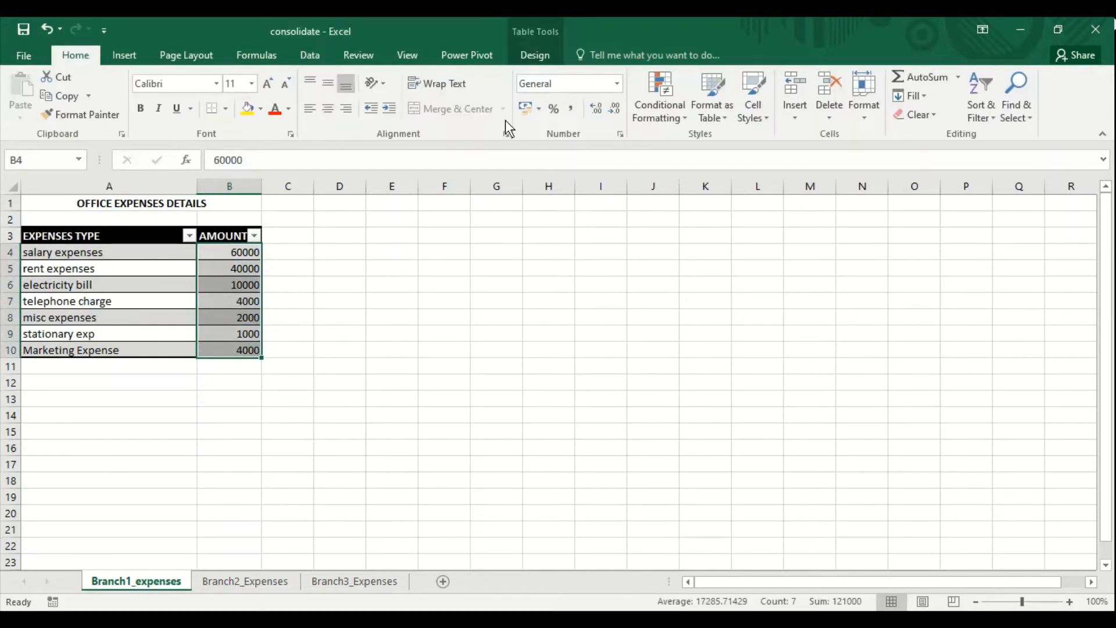
left_click(538, 116)
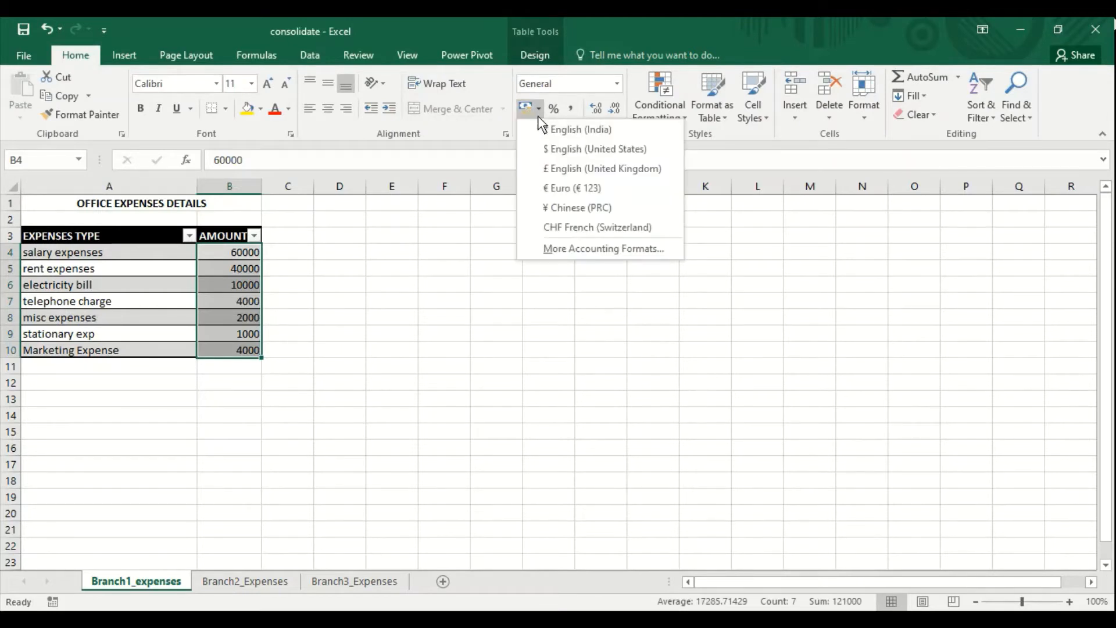
left_click(558, 136)
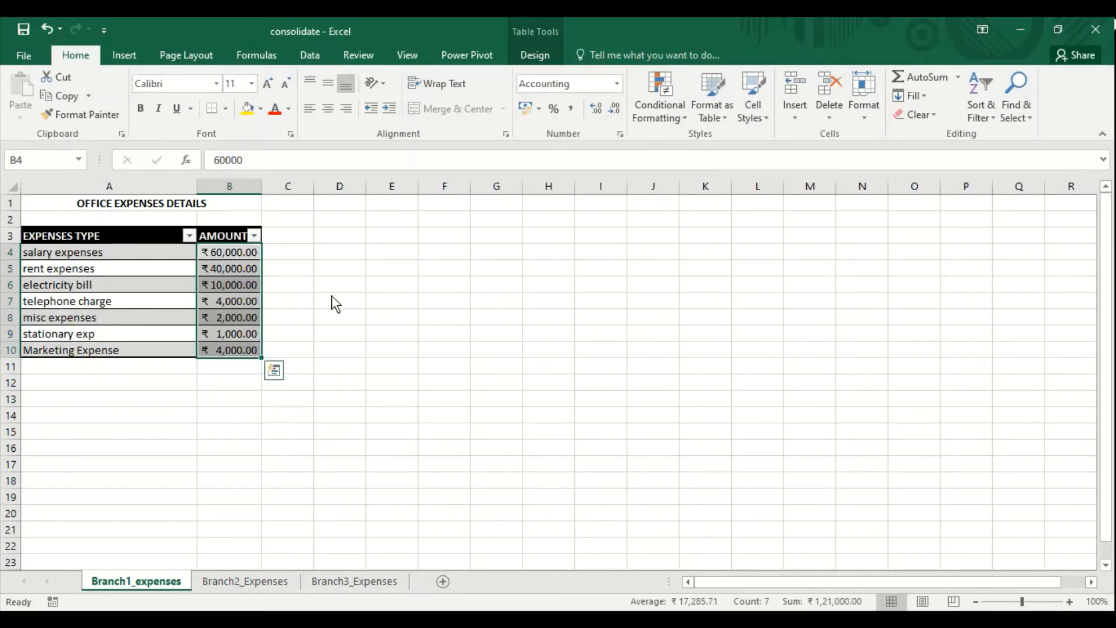
left_click(224, 414)
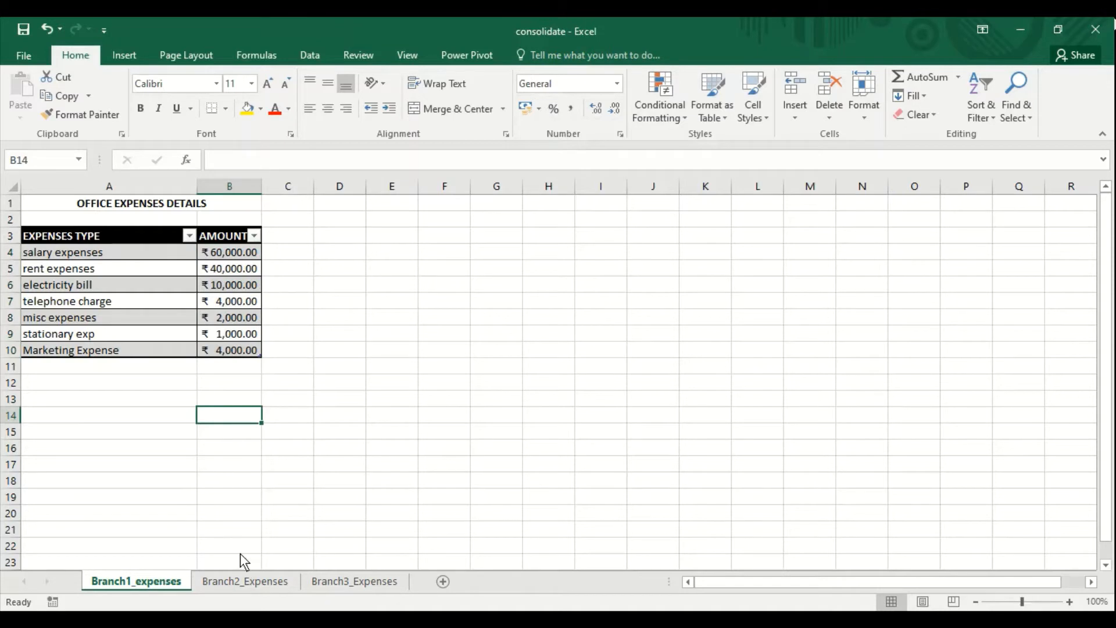
Step: Apply the English (India) rupee accounting format to the amounts in B4:B10 on the Branch2_Expenses sheet
left_click(245, 581)
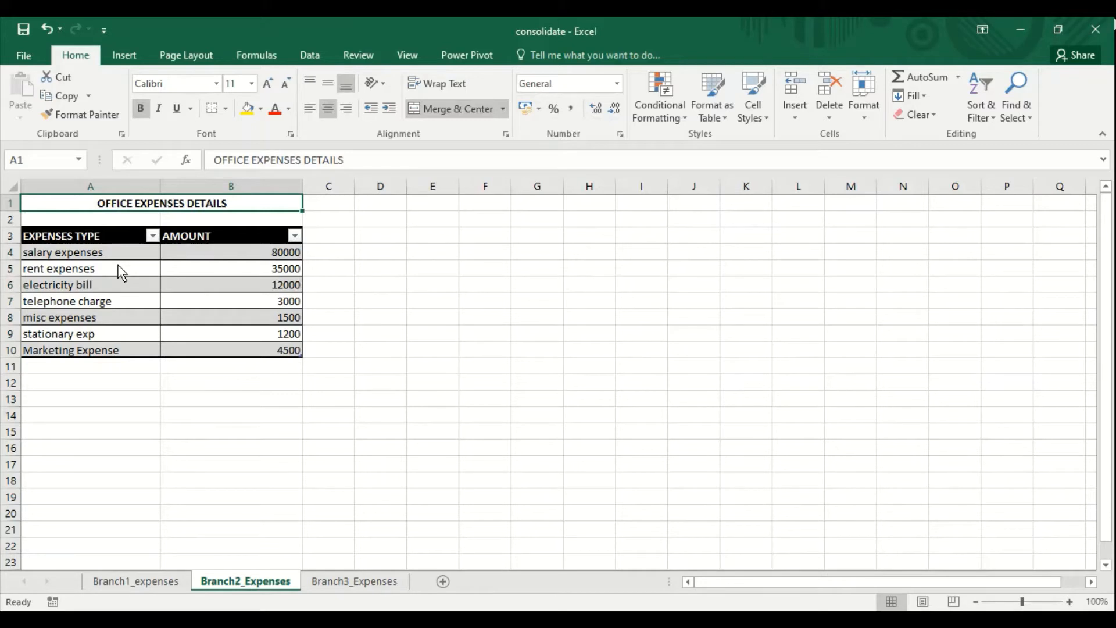
left_click_drag(250, 260, 268, 356)
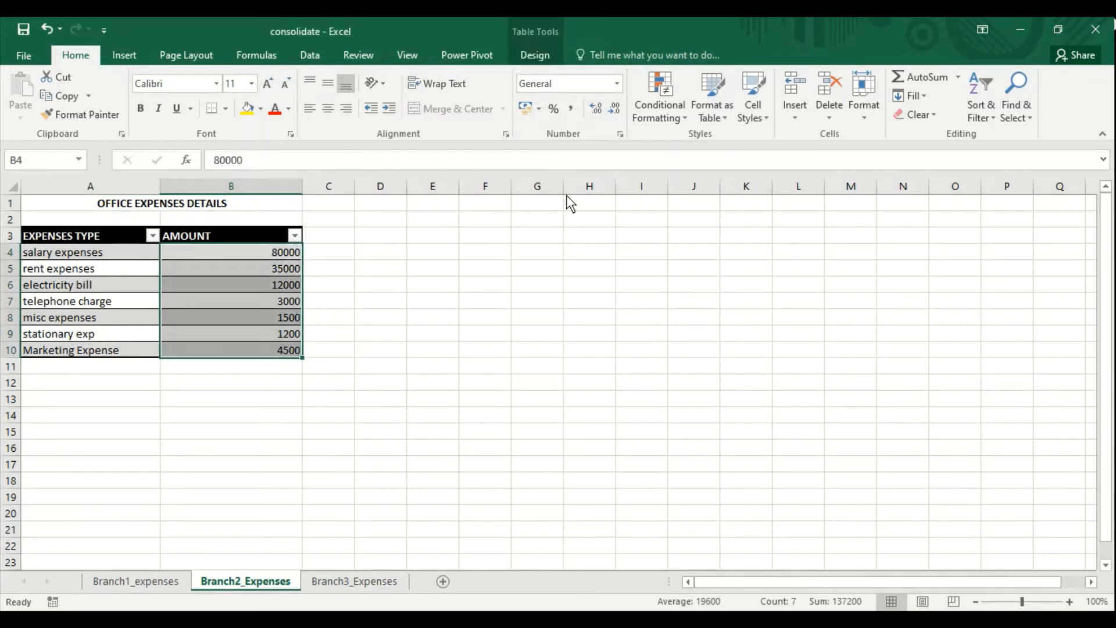
left_click(539, 112)
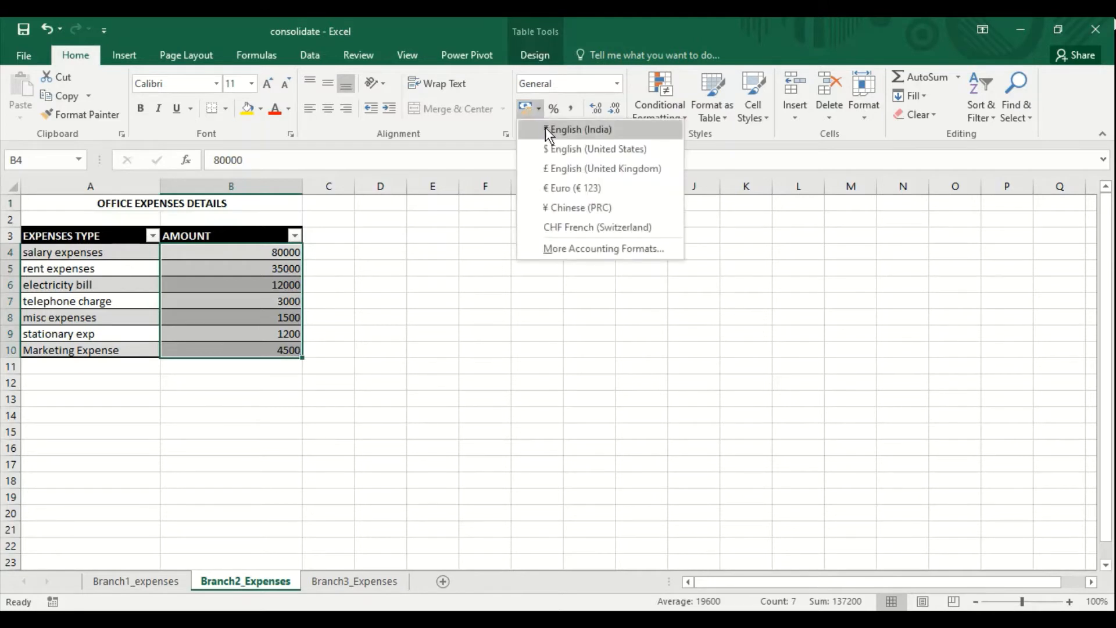
left_click(545, 127)
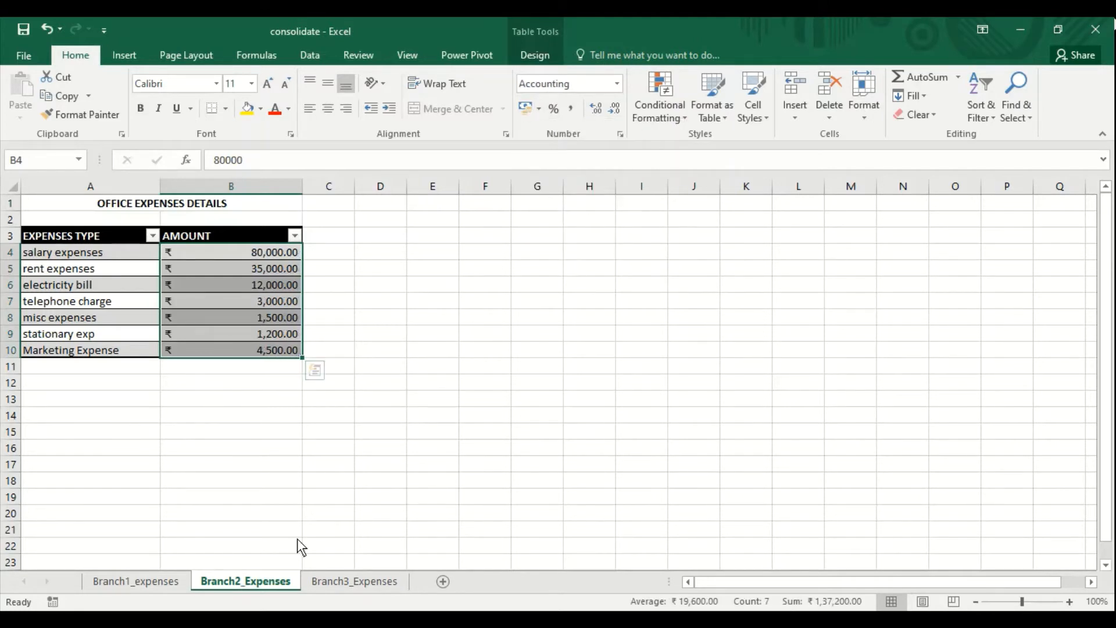
Step: Give the amounts in B4:B10 on the Branch3_Expenses sheet the English (India) rupee accounting format
left_click(330, 579)
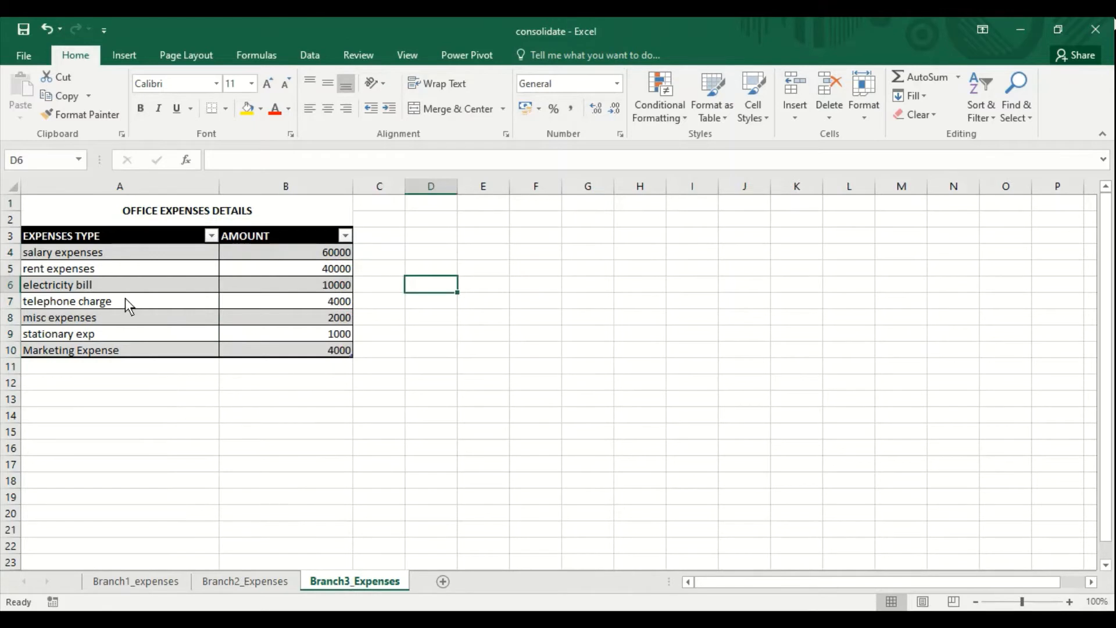
left_click_drag(296, 254, 299, 347)
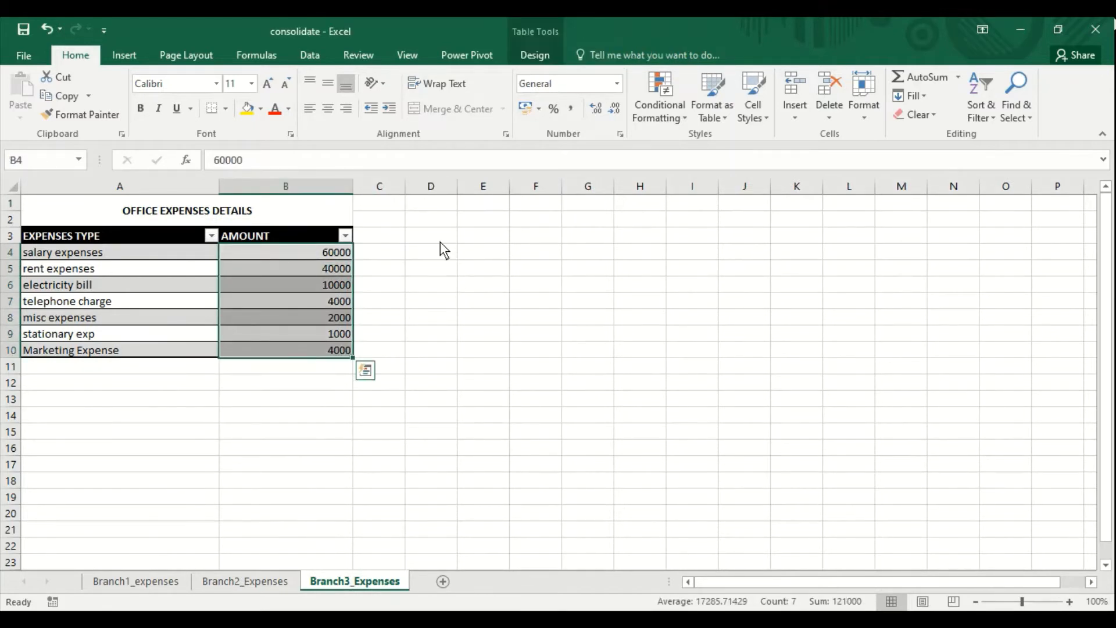
left_click(538, 109)
left_click(537, 130)
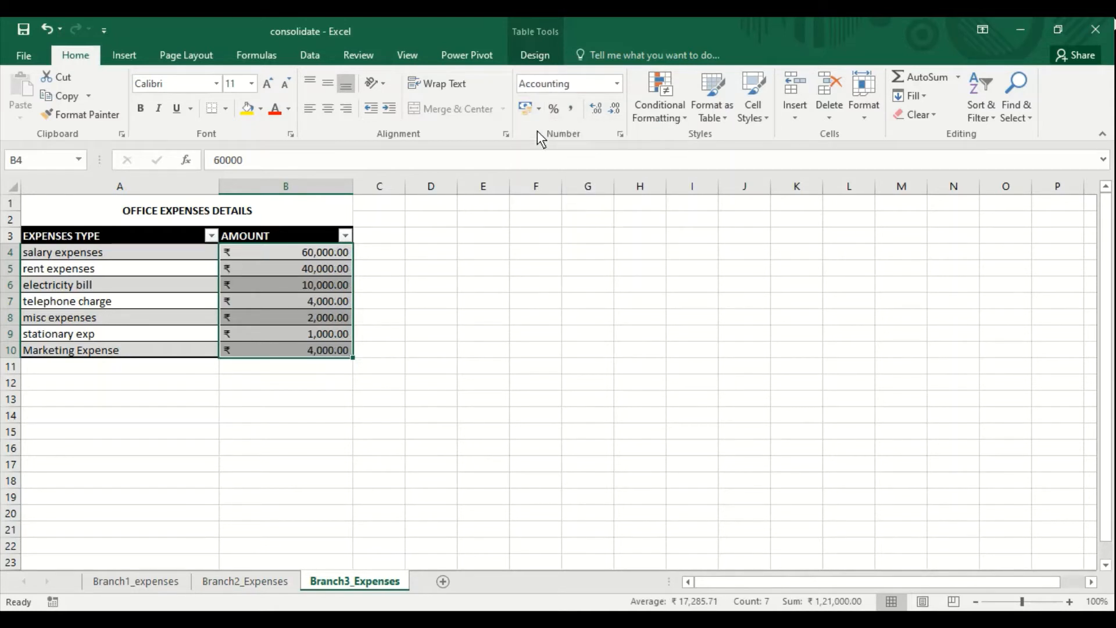
Step: Add a row below Marketing Expense on Branch3_Expenses for "other expense" with an amount of 2000
left_click(143, 367)
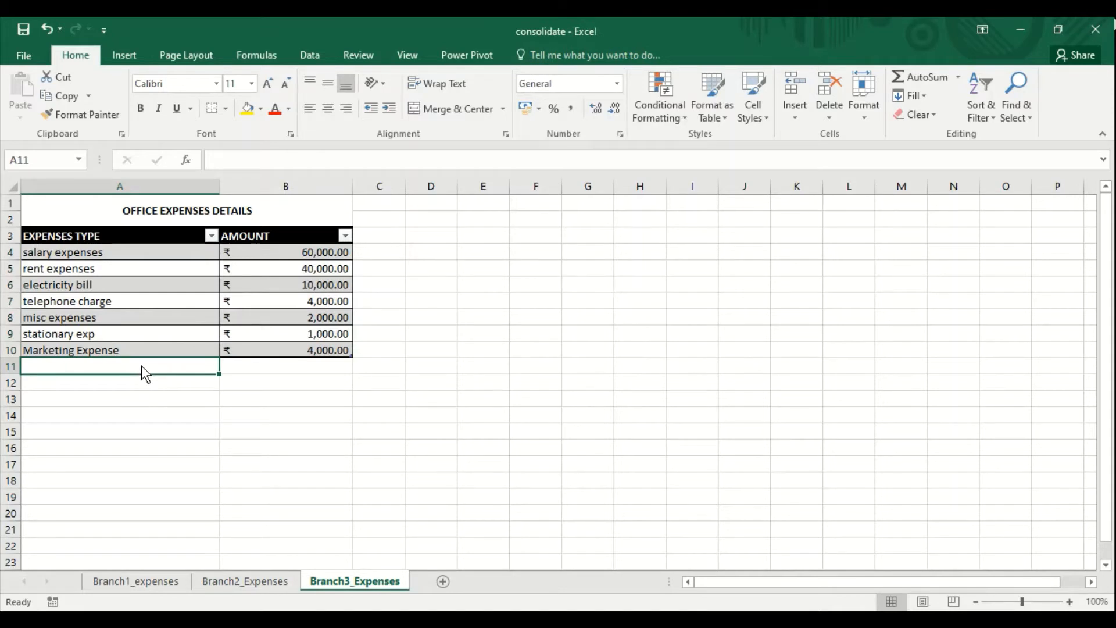
type("othe")
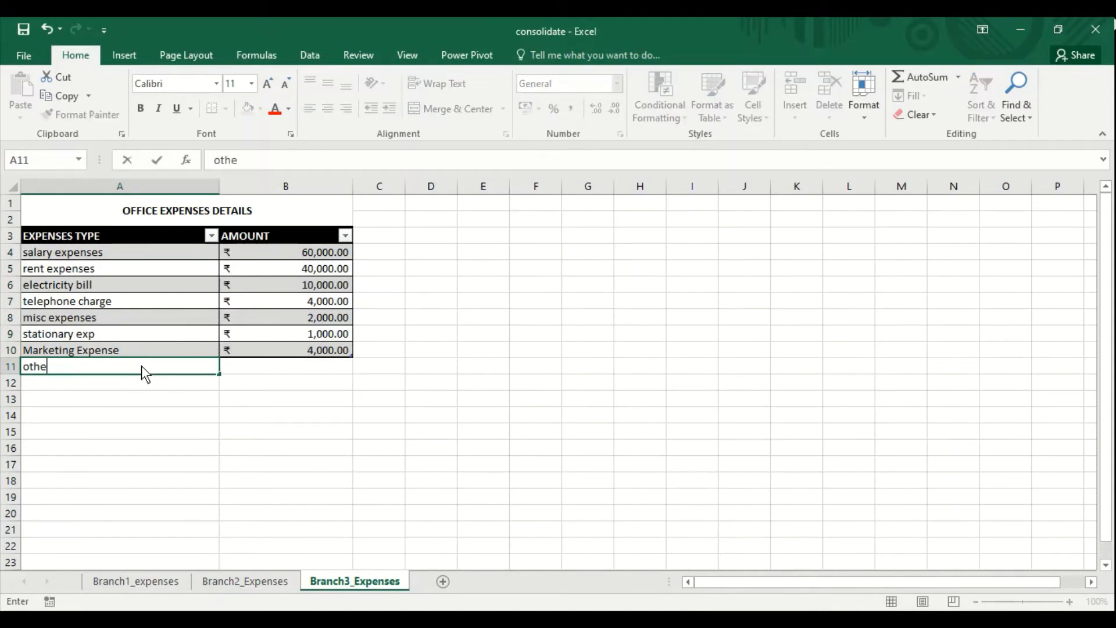
type("r expesnse")
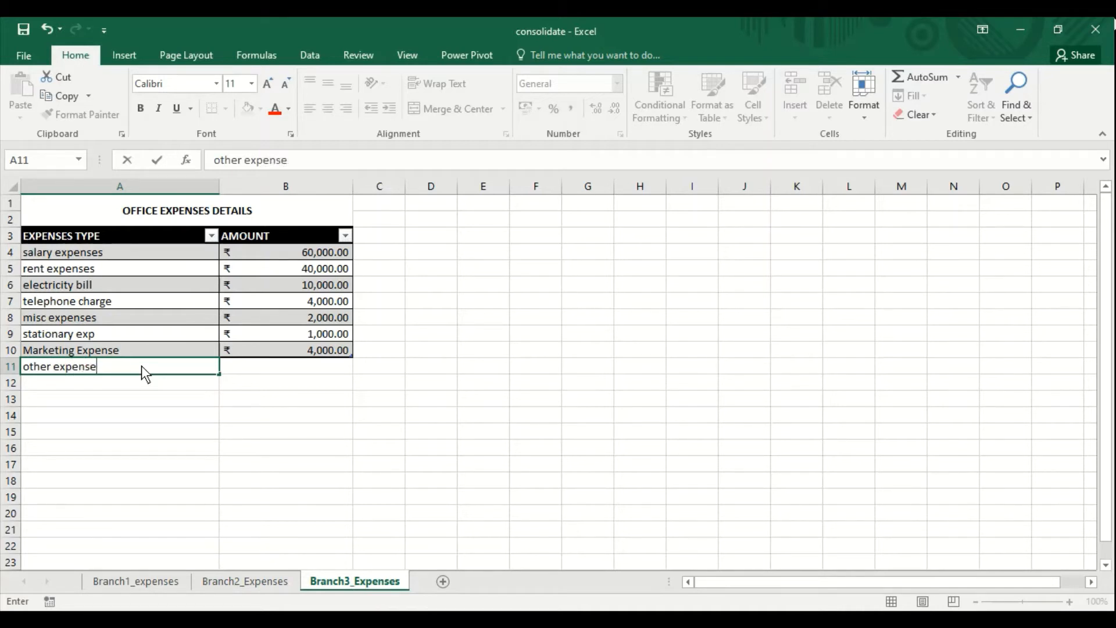
key("Tab")
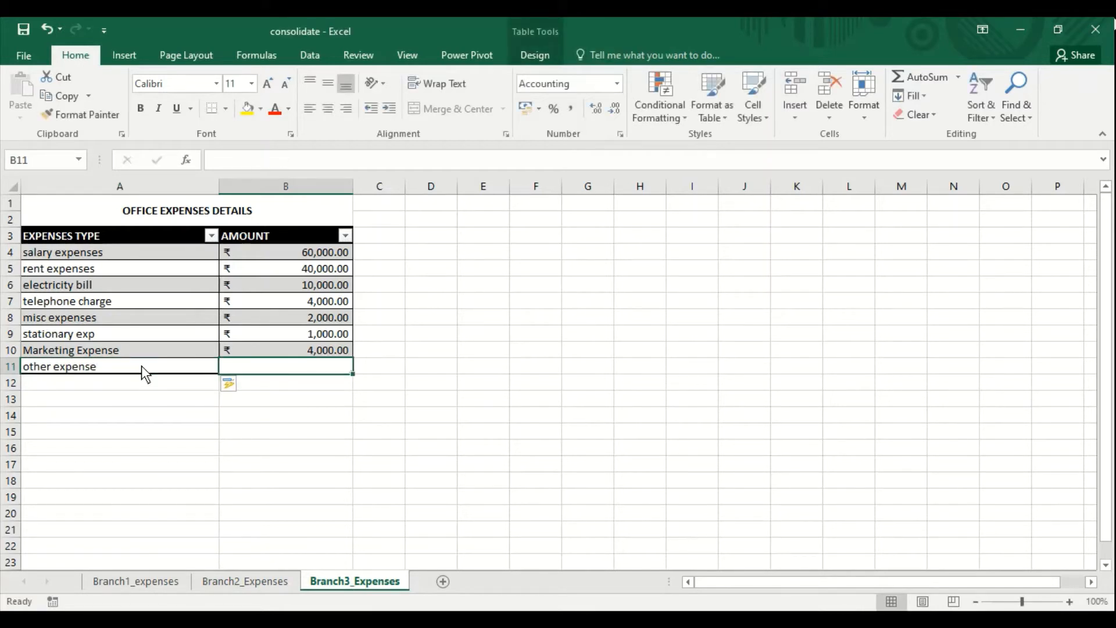
type("2000")
key("Return")
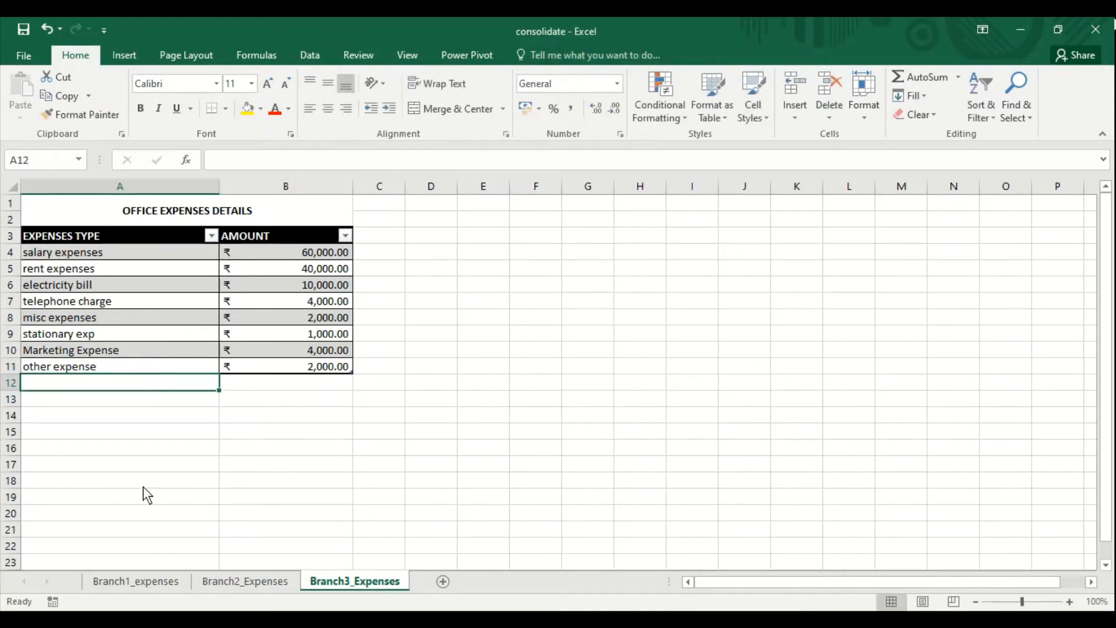
Step: Add a new blank worksheet after the Branch3_Expenses sheet
left_click(145, 586)
left_click(214, 580)
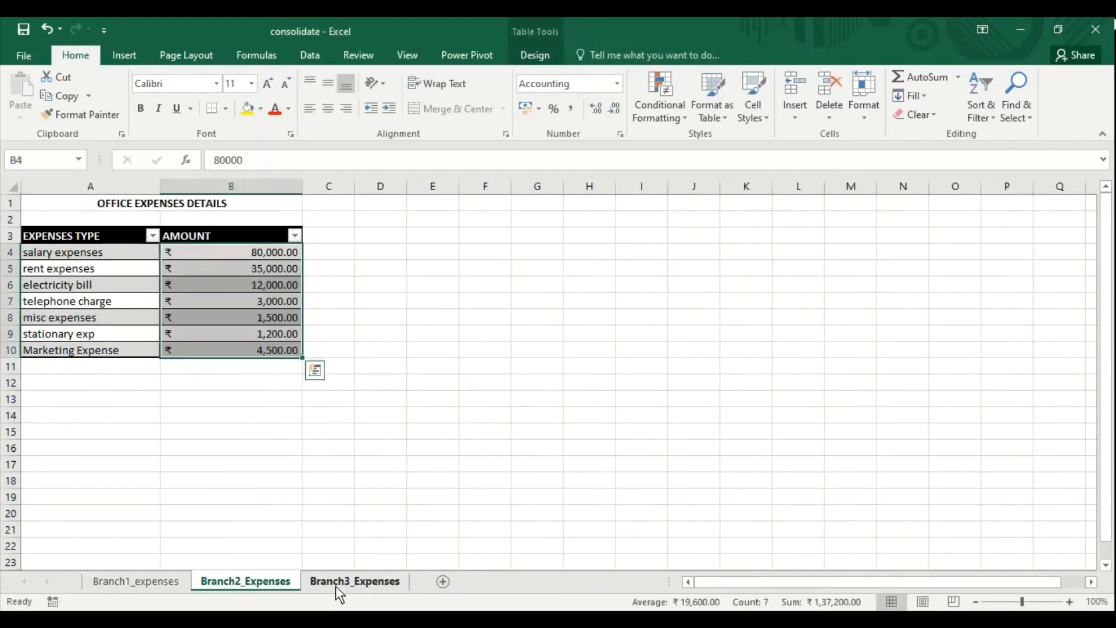
left_click(344, 584)
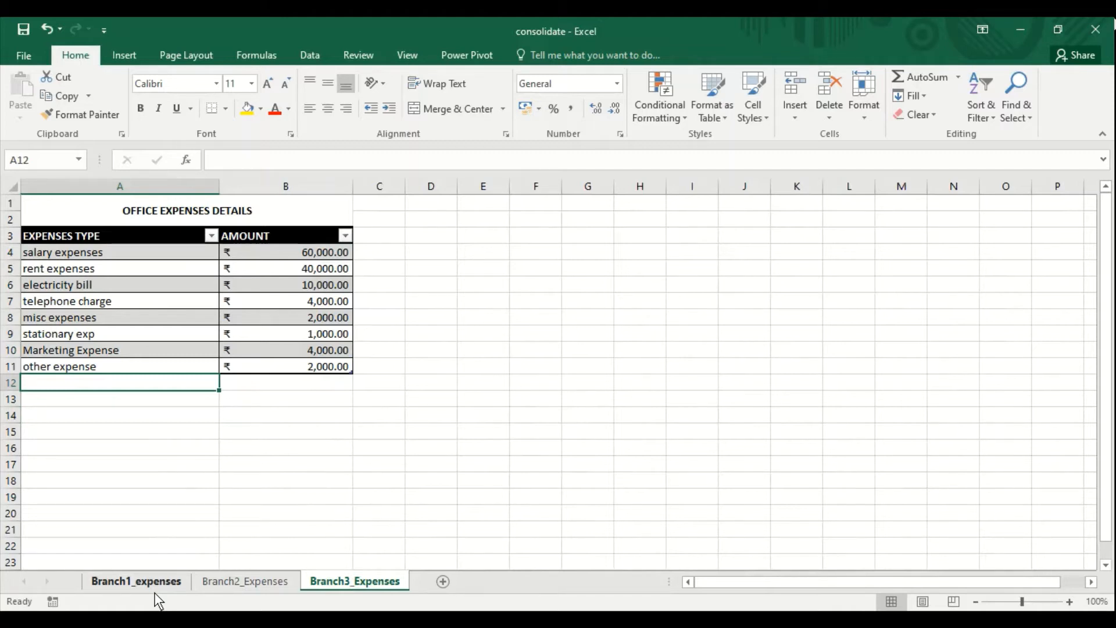
left_click(442, 583)
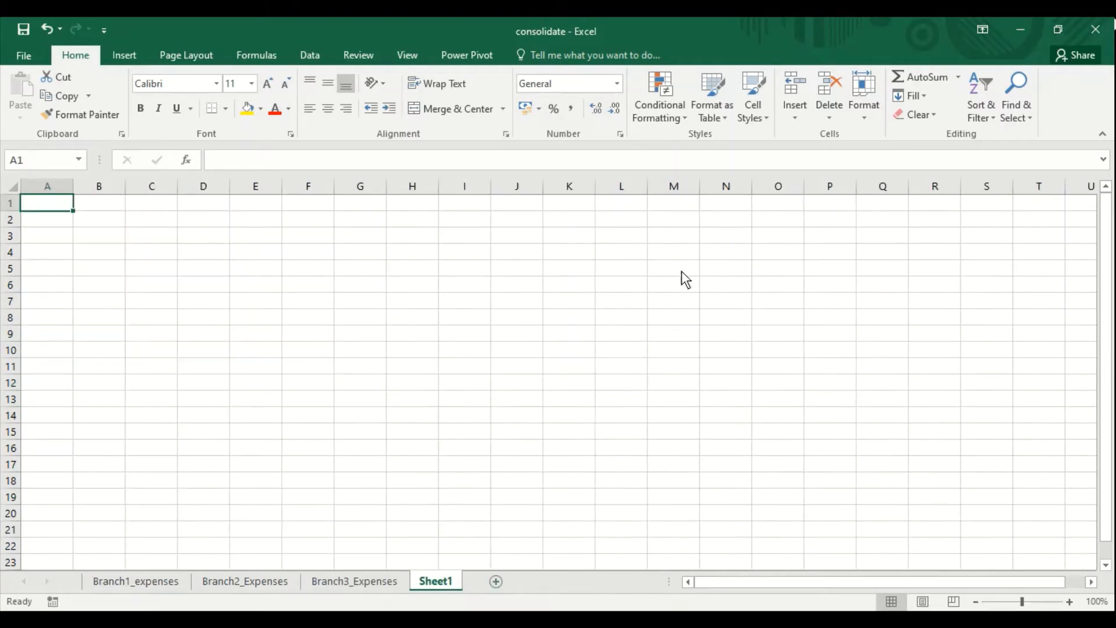
Step: Start a Consolidate operation at cell A1 of the new sheet, using Sum as the function
left_click(313, 56)
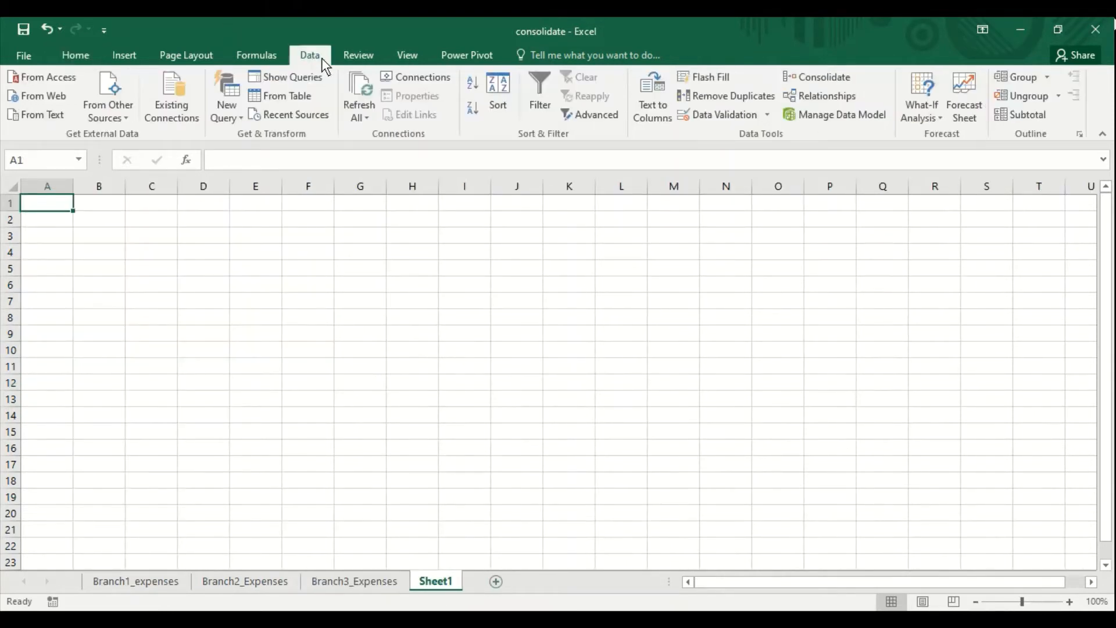
left_click(810, 80)
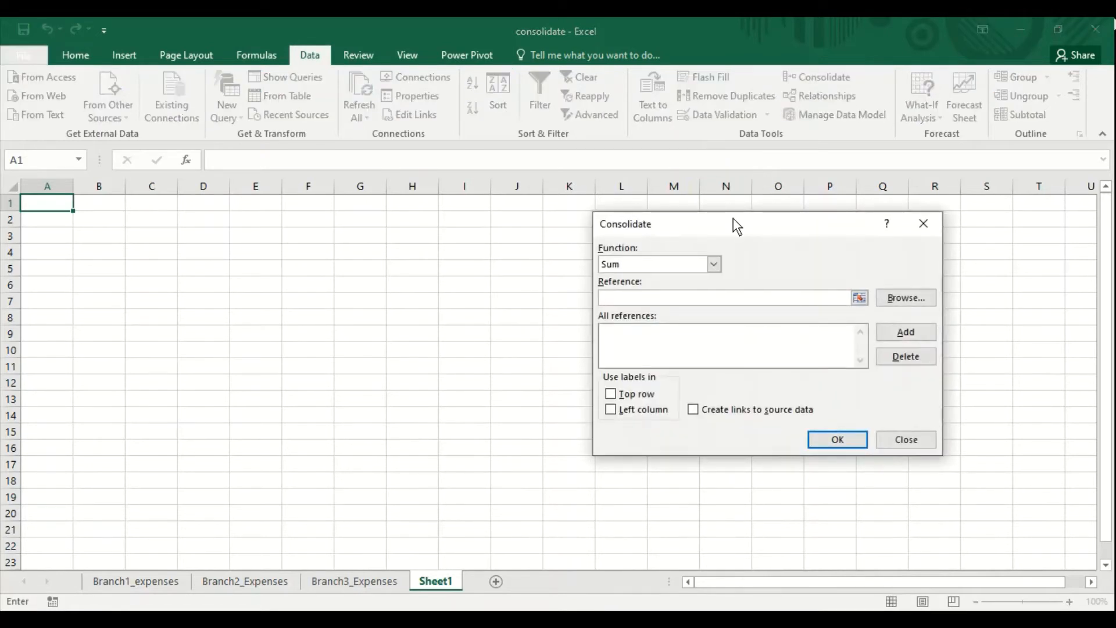
left_click_drag(735, 225, 556, 238)
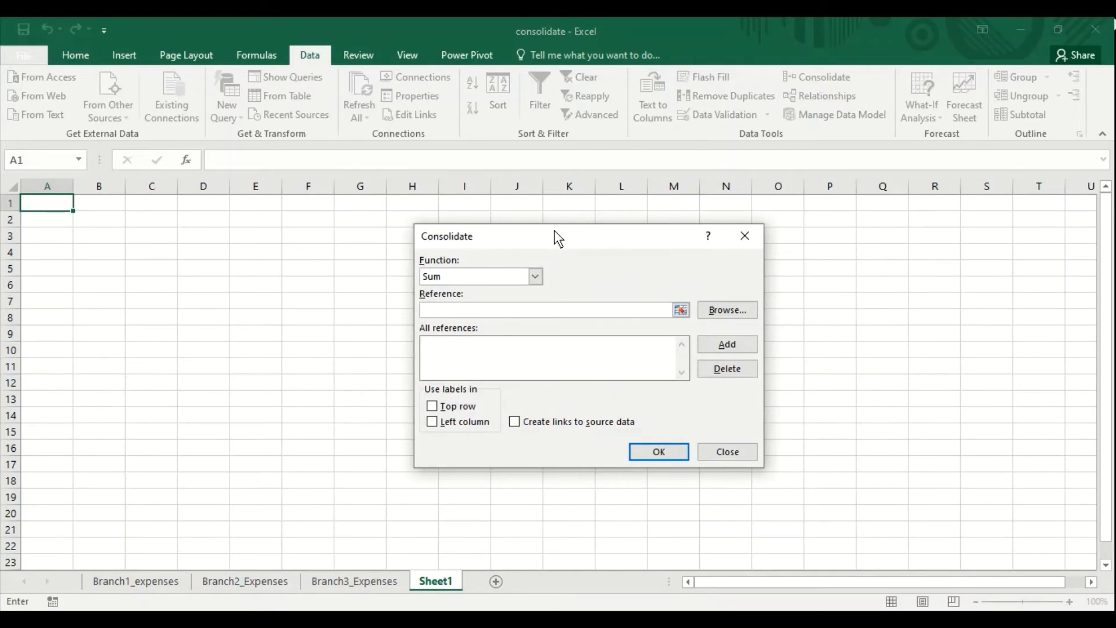
left_click(535, 277)
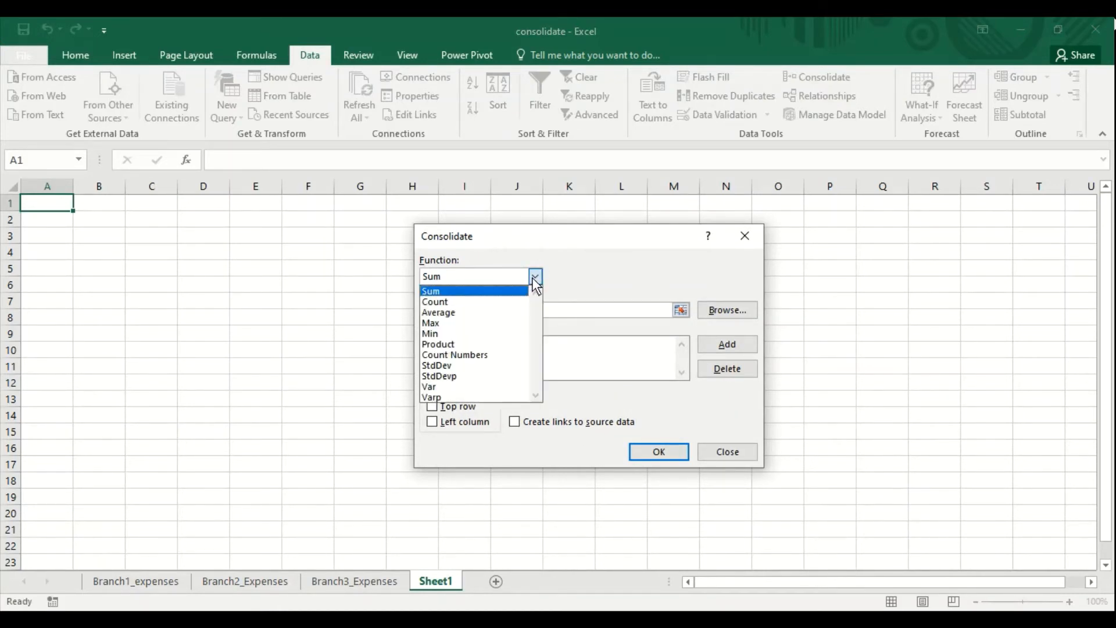
left_click(534, 277)
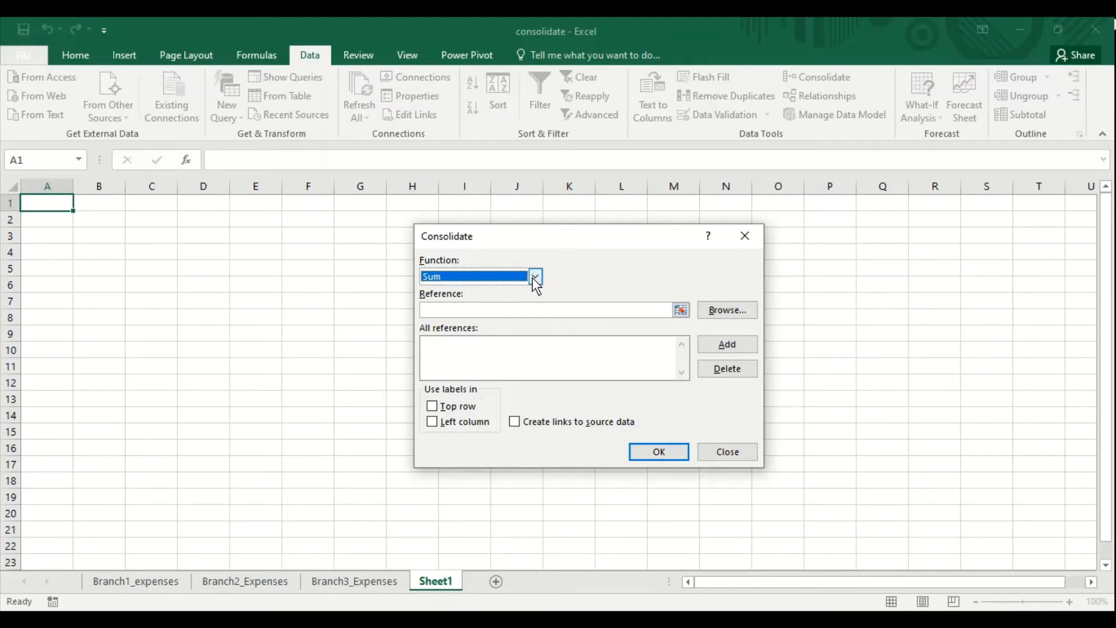
left_click(535, 278)
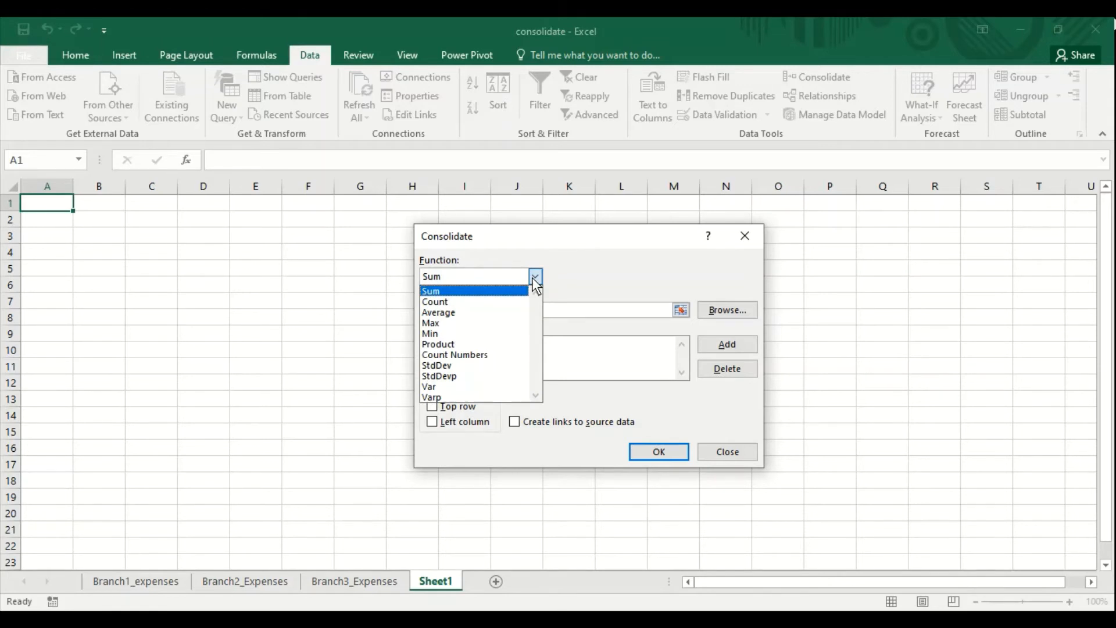
left_click(533, 279)
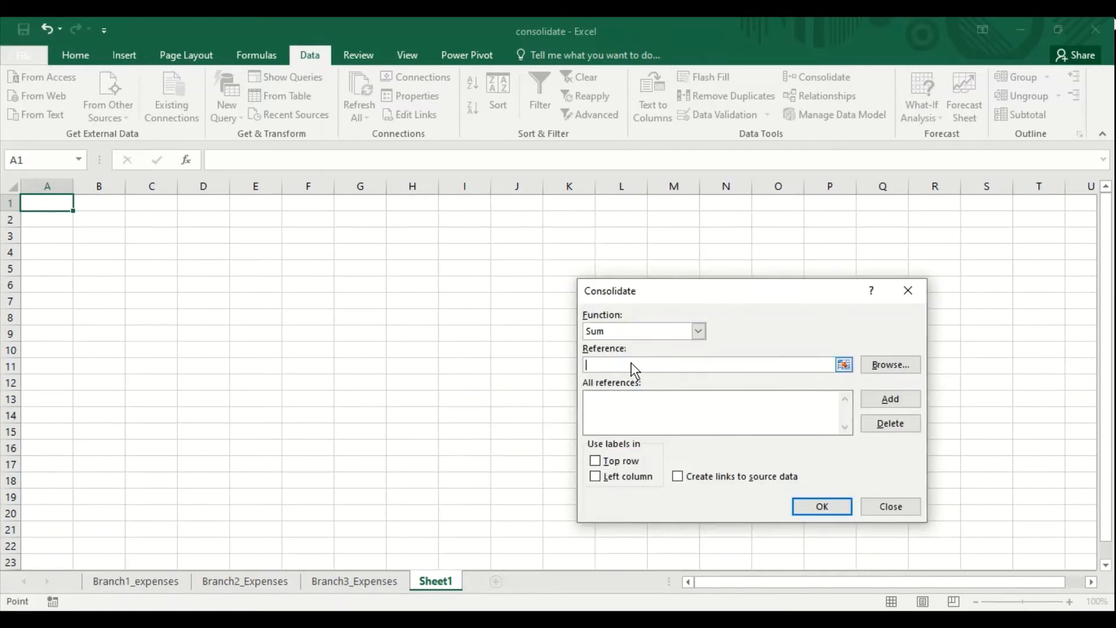
Step: Add the ranges A3:B10 of Branch1_expenses and A3:B10 of Branch2_Expenses to the consolidation references
left_click(630, 362)
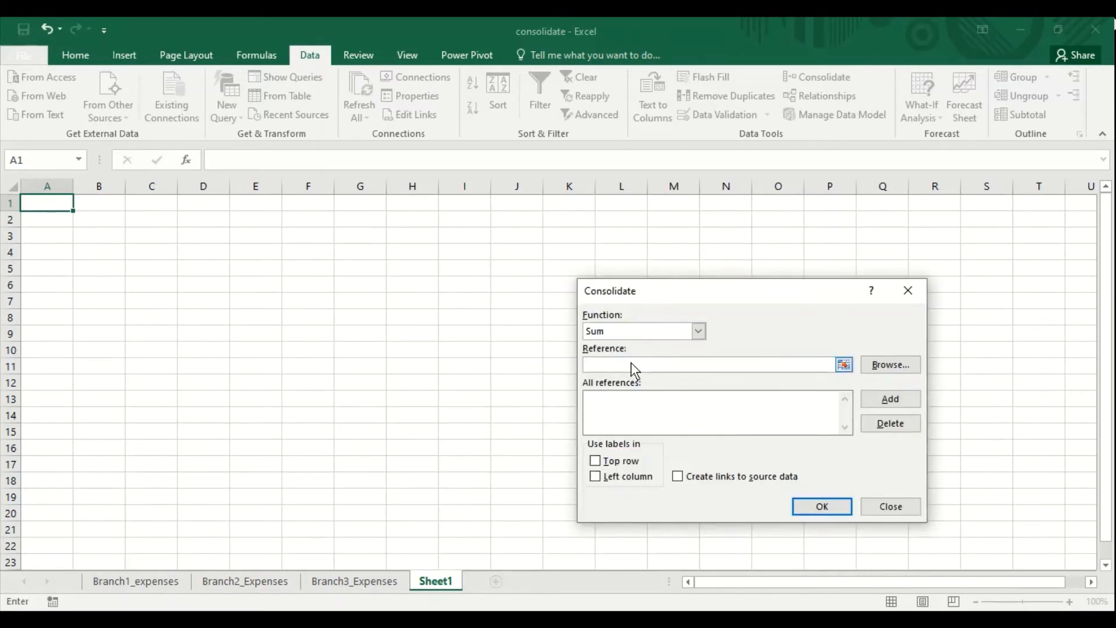
left_click(160, 584)
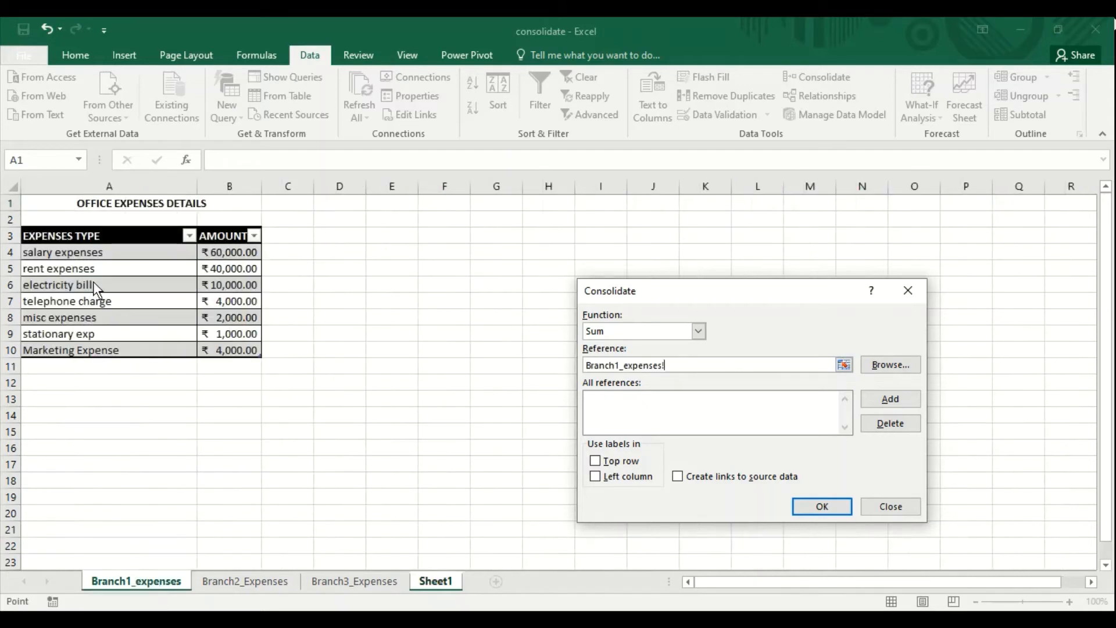
left_click_drag(55, 239, 225, 355)
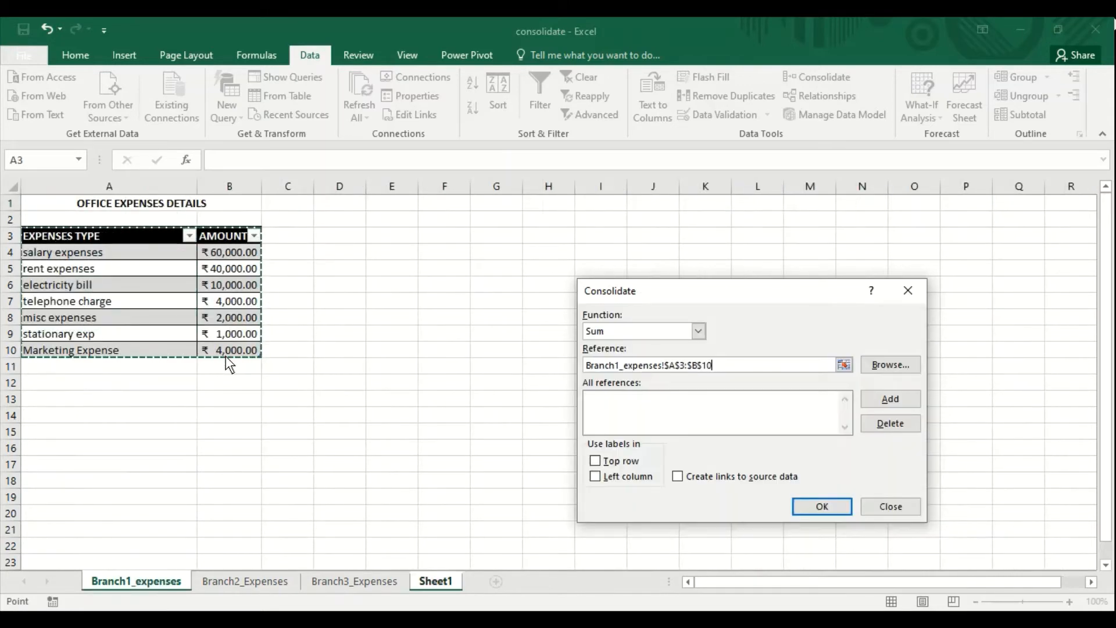
left_click(901, 398)
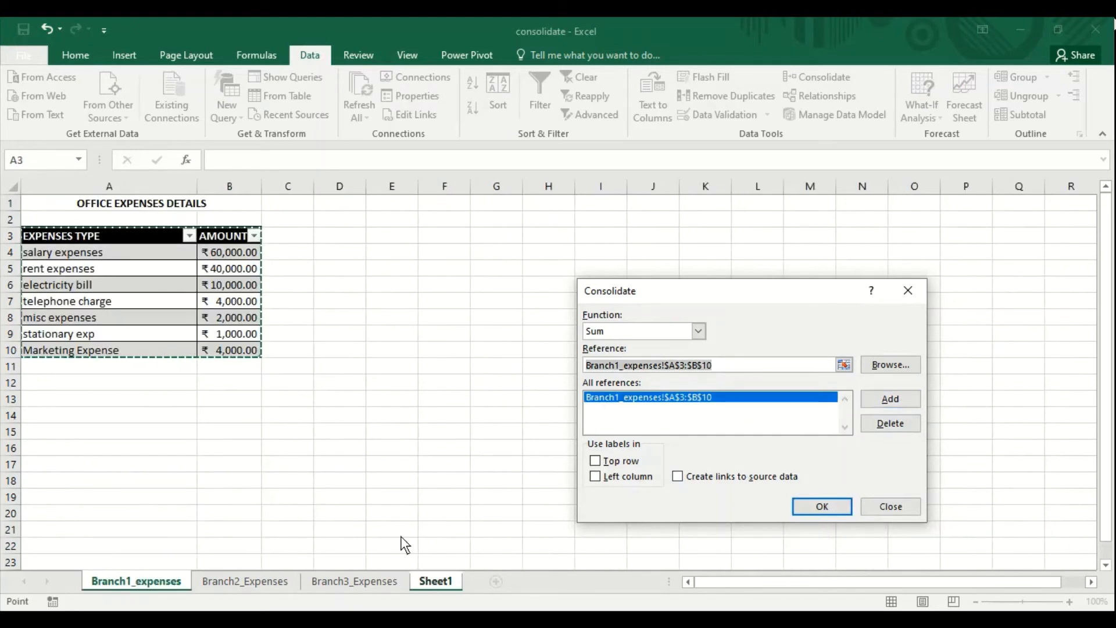
left_click(260, 578)
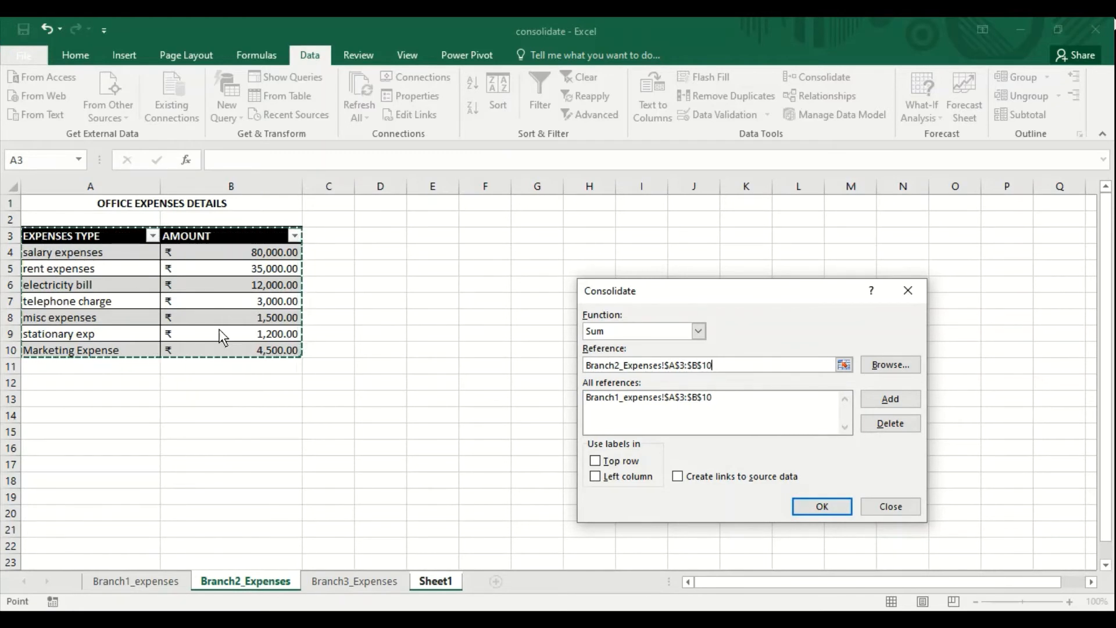
left_click(885, 401)
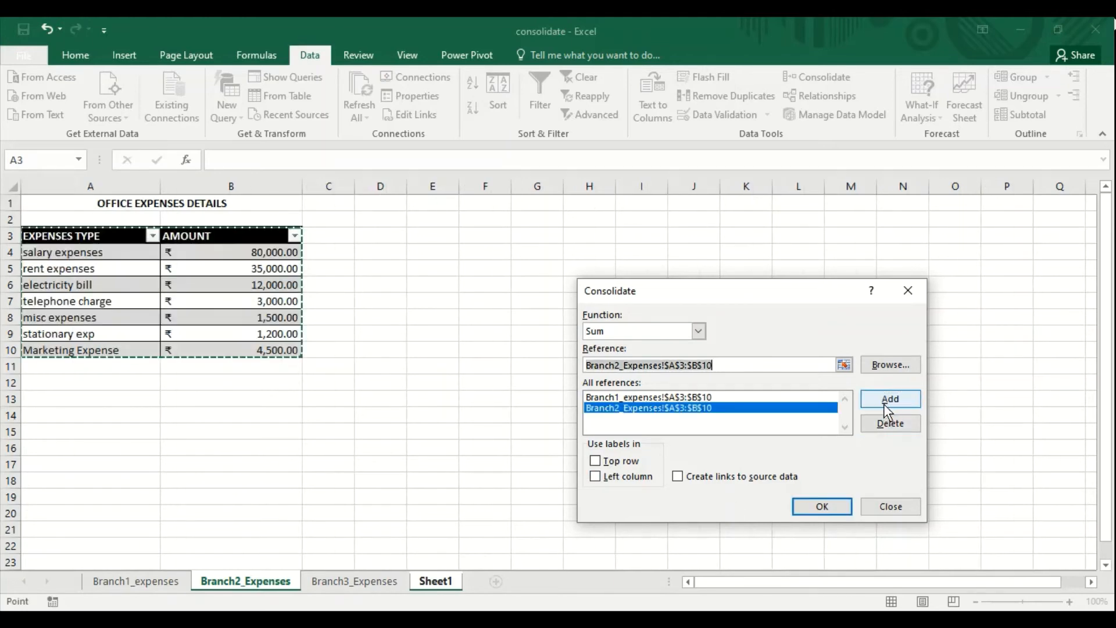
Step: Add the range A3:B11 of Branch3_Expenses to the consolidation references
left_click(338, 580)
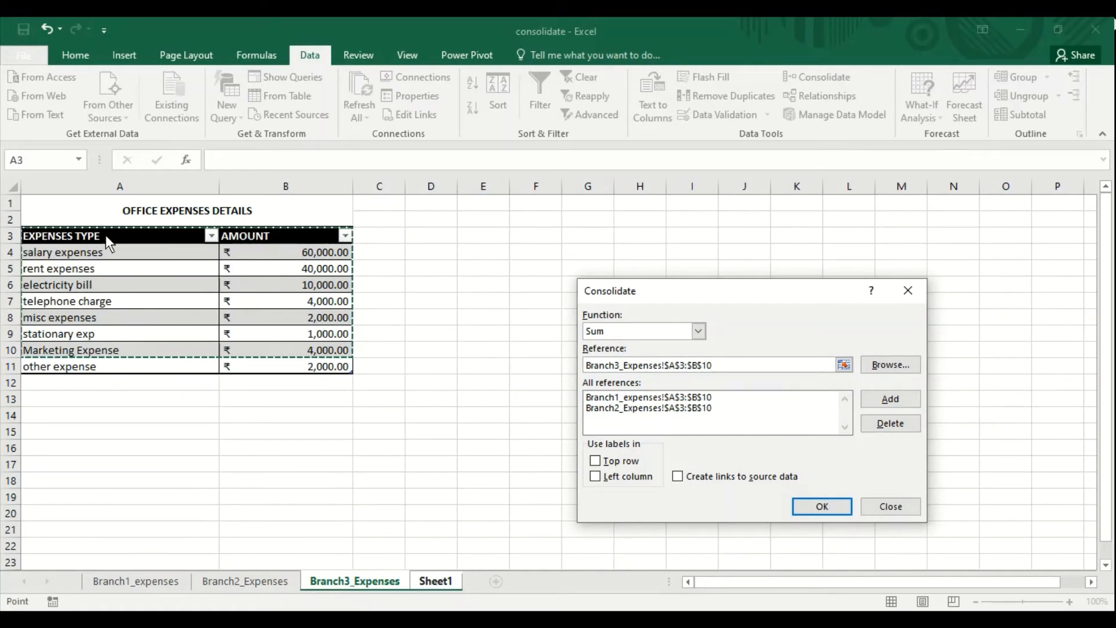
left_click_drag(82, 237, 284, 370)
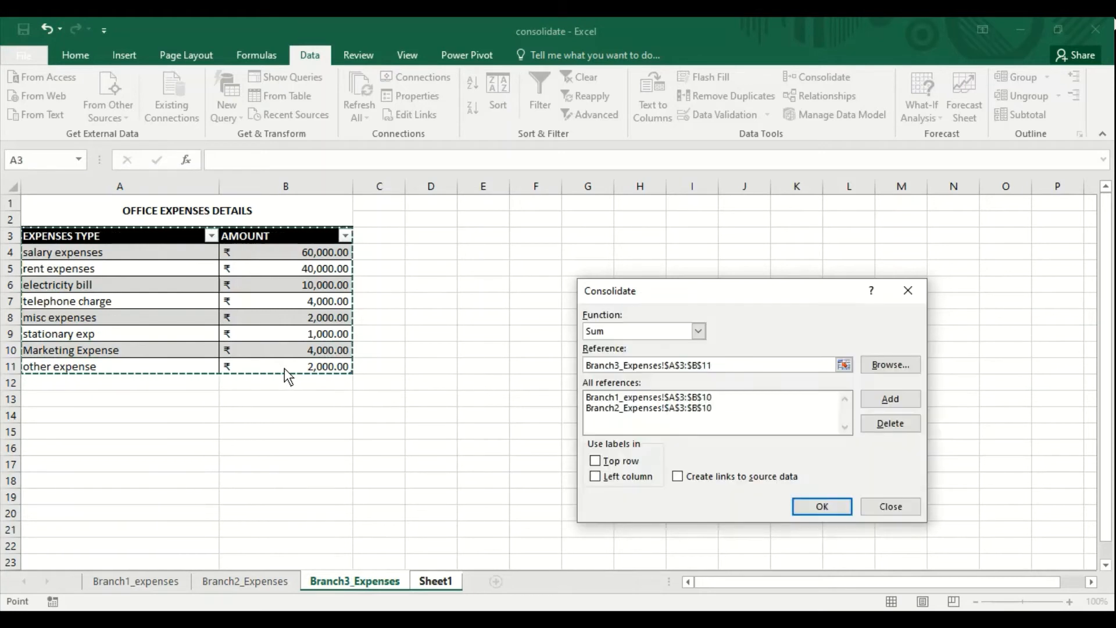
left_click(883, 398)
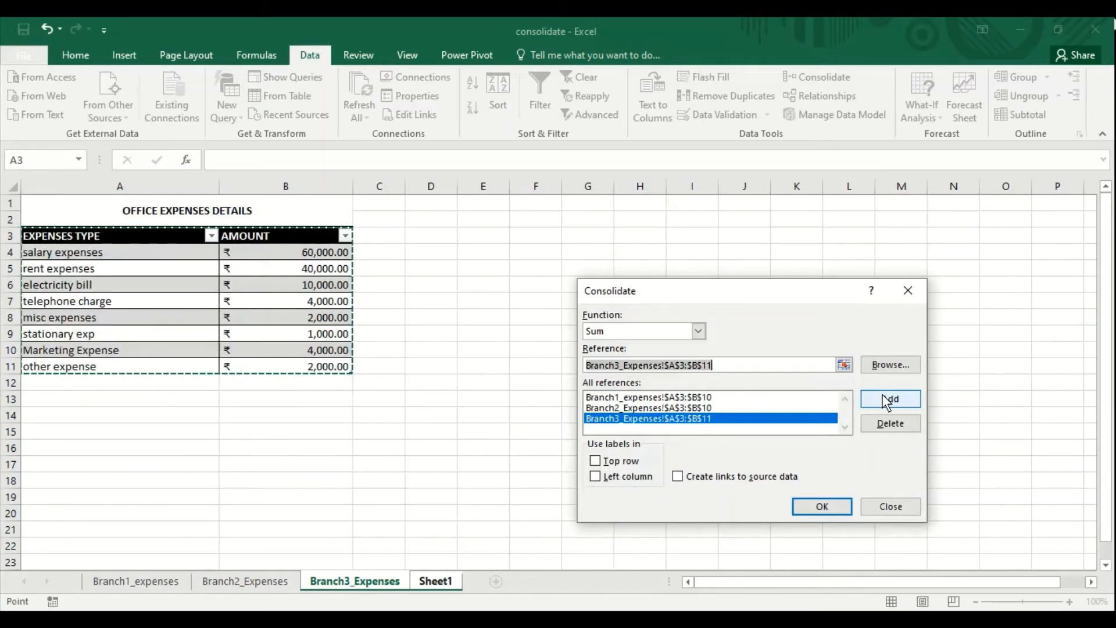
Step: Run the consolidation with labels from the top row and left column and with links to the source data
left_click(595, 460)
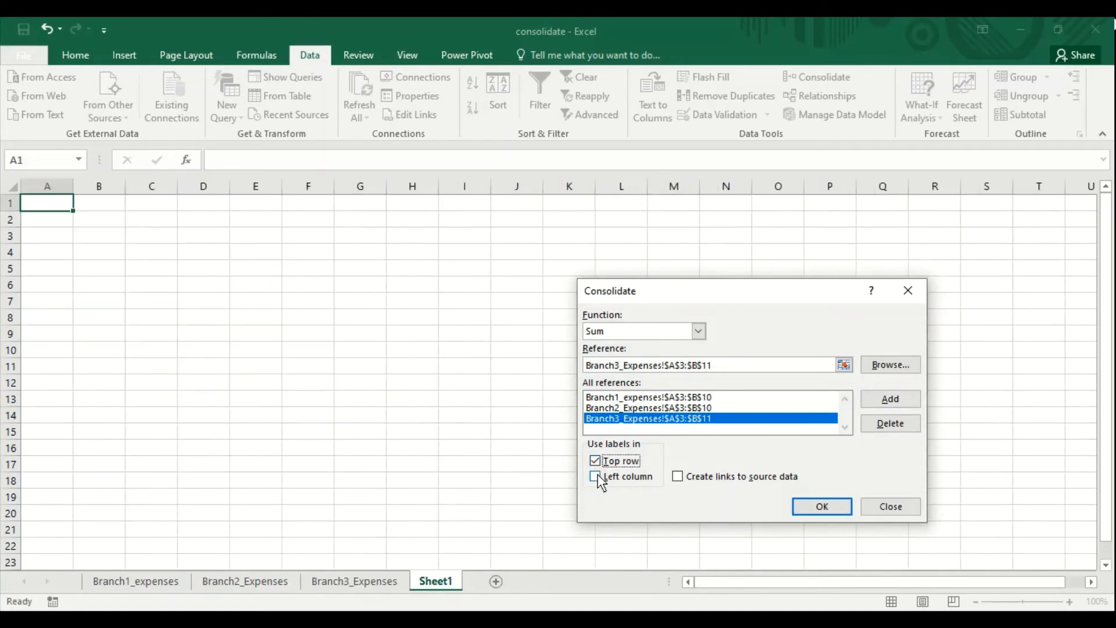
left_click(598, 474)
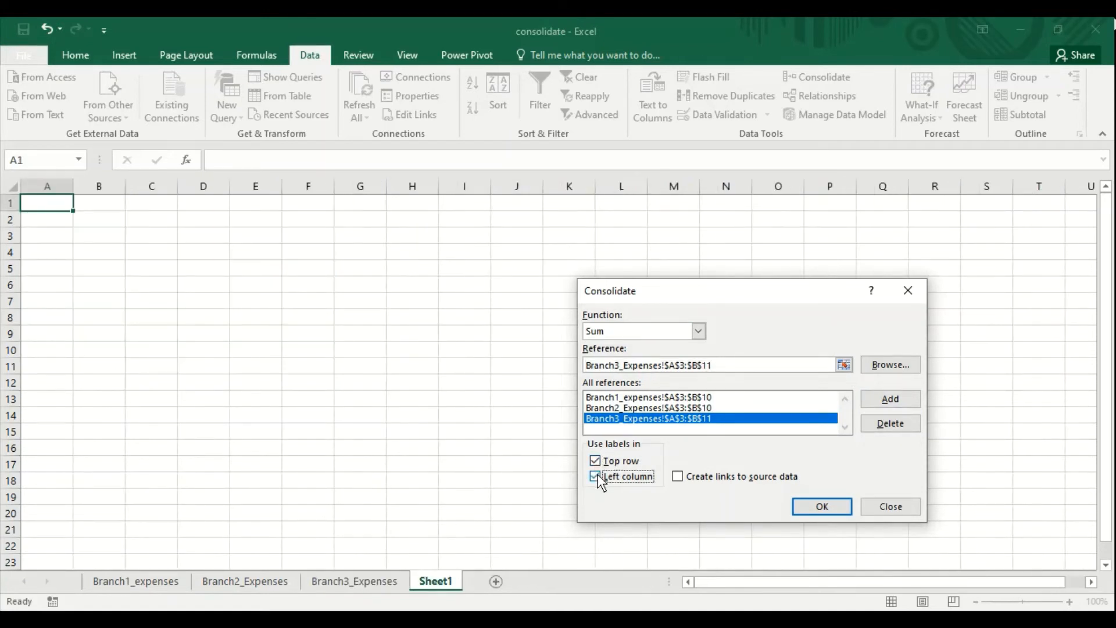
left_click(678, 475)
left_click(805, 510)
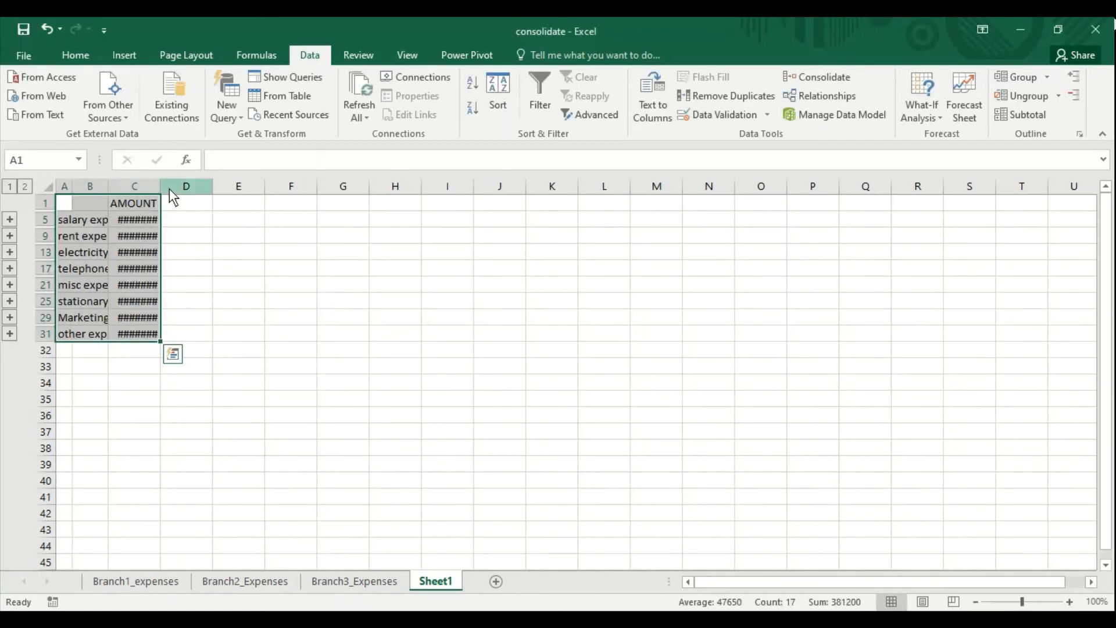
Step: Widen columns B and C of the consolidated sheet so the expense names and amounts fit
left_click_drag(161, 186, 269, 190)
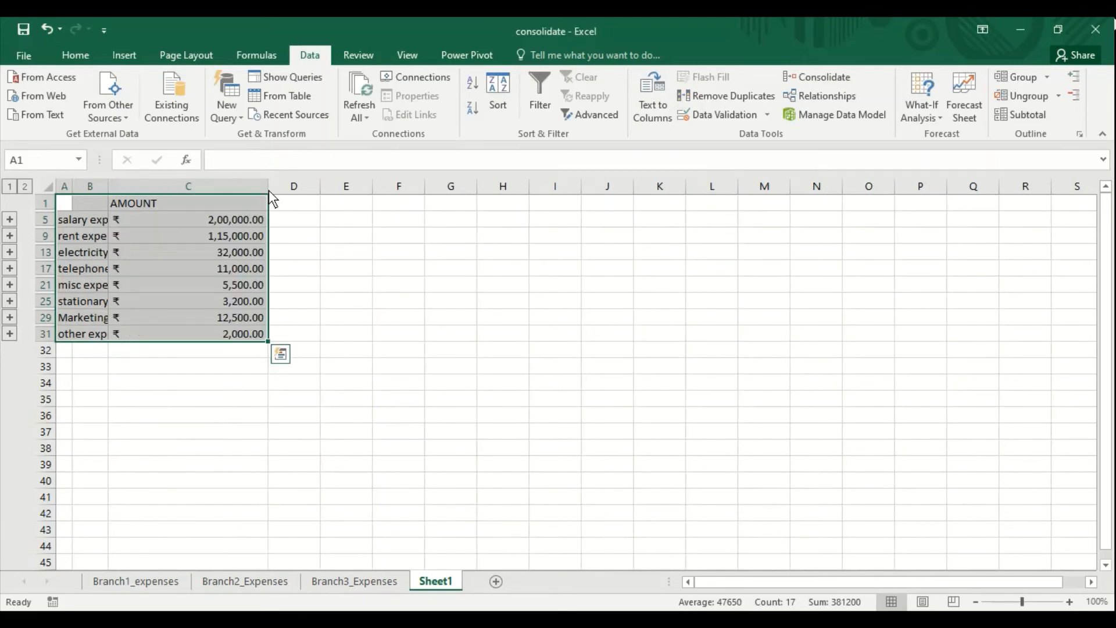
left_click_drag(109, 188, 204, 204)
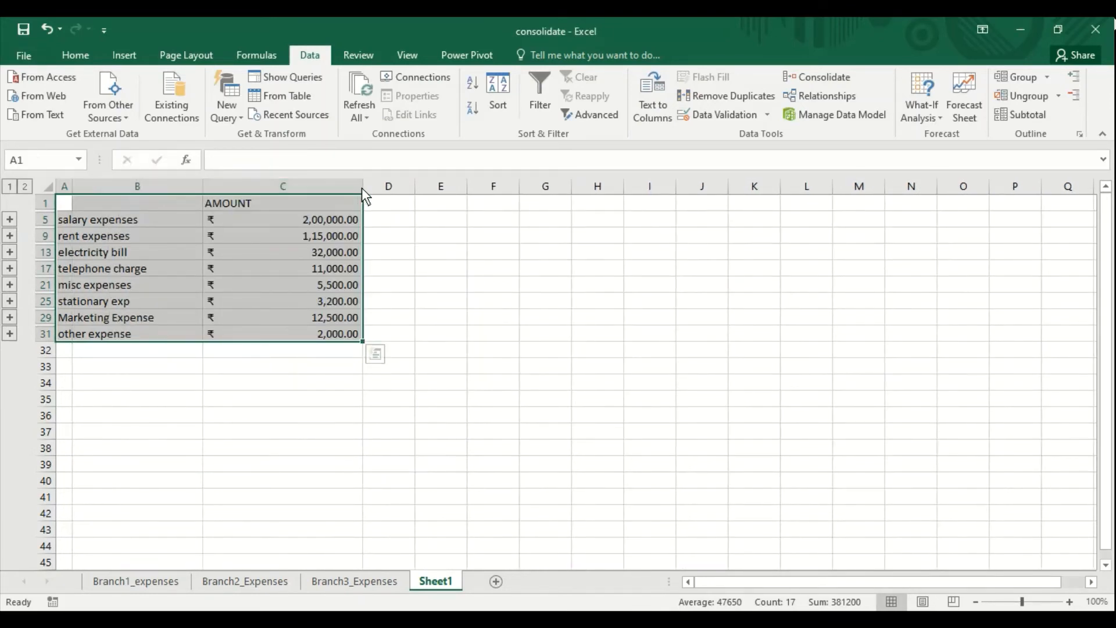
left_click_drag(365, 196, 388, 190)
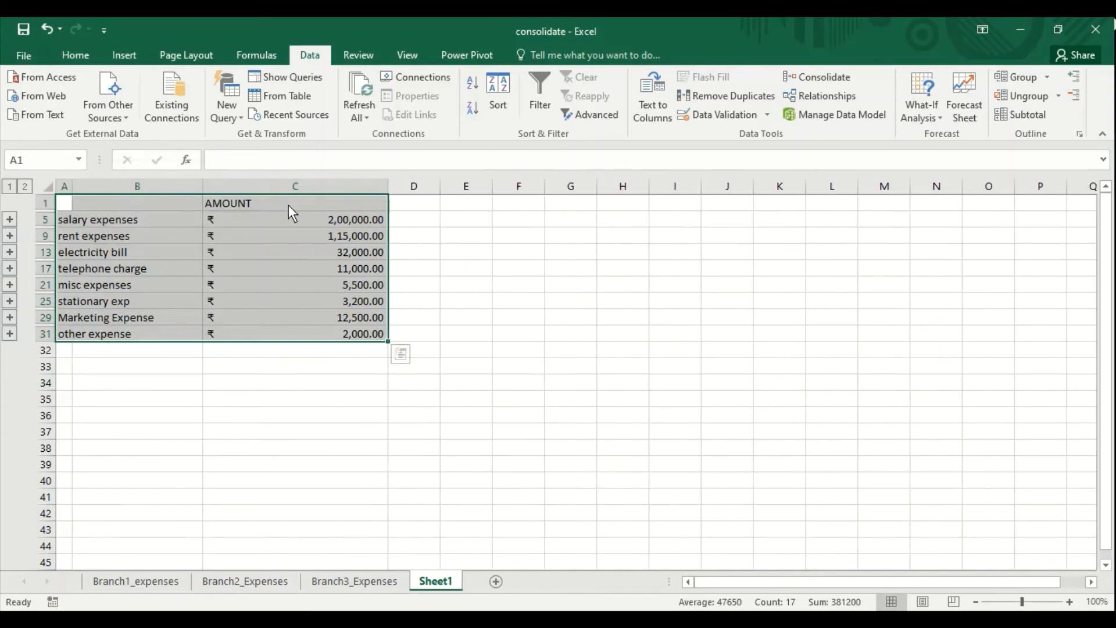
left_click_drag(204, 188, 267, 188)
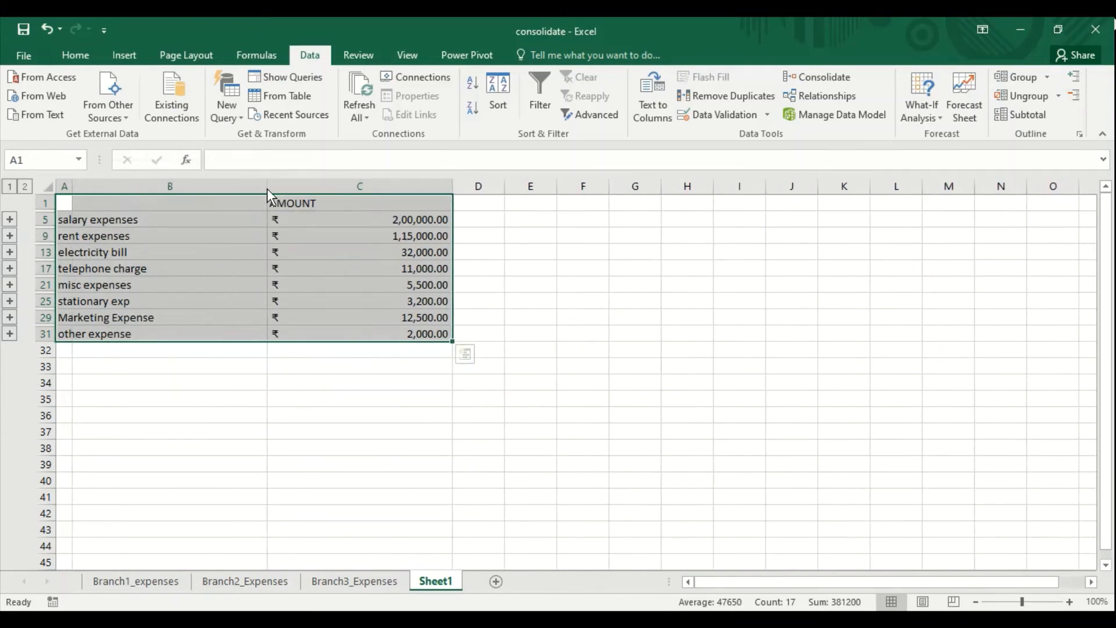
Step: Expand the outline to show all detail rows and label the salary rows B2:B4 as Branch1, branch2 and branch3
left_click(28, 190)
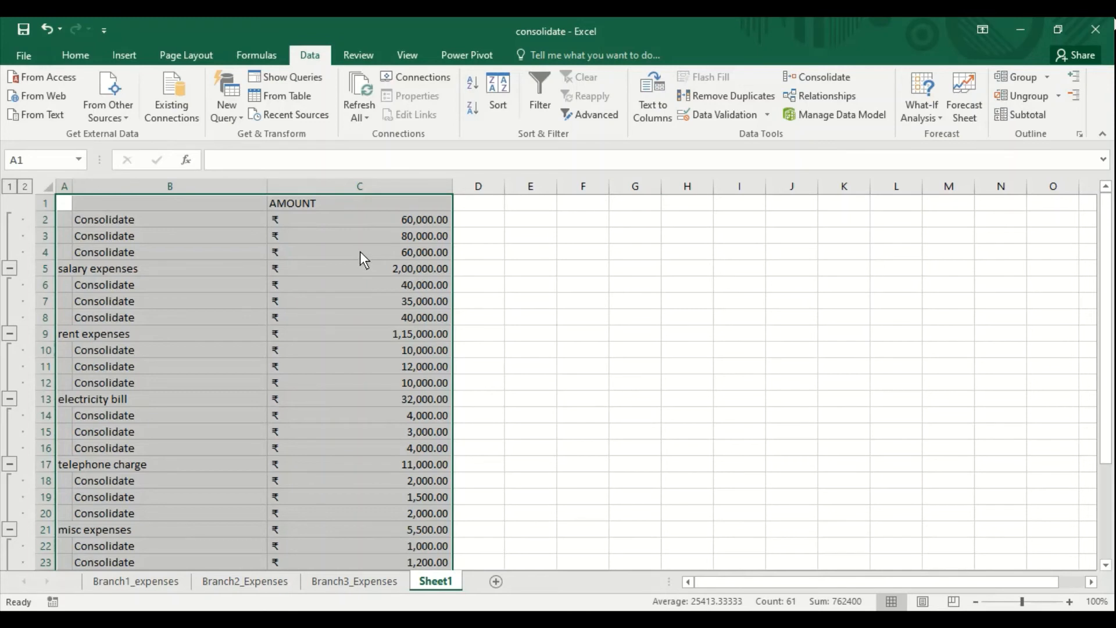
left_click(156, 227)
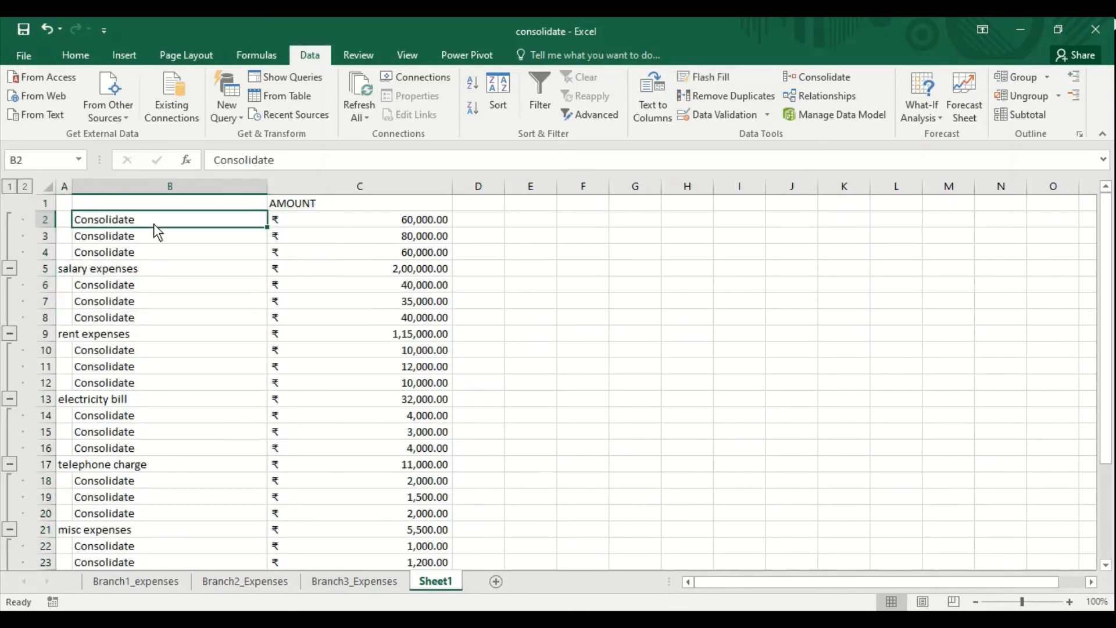
type("B")
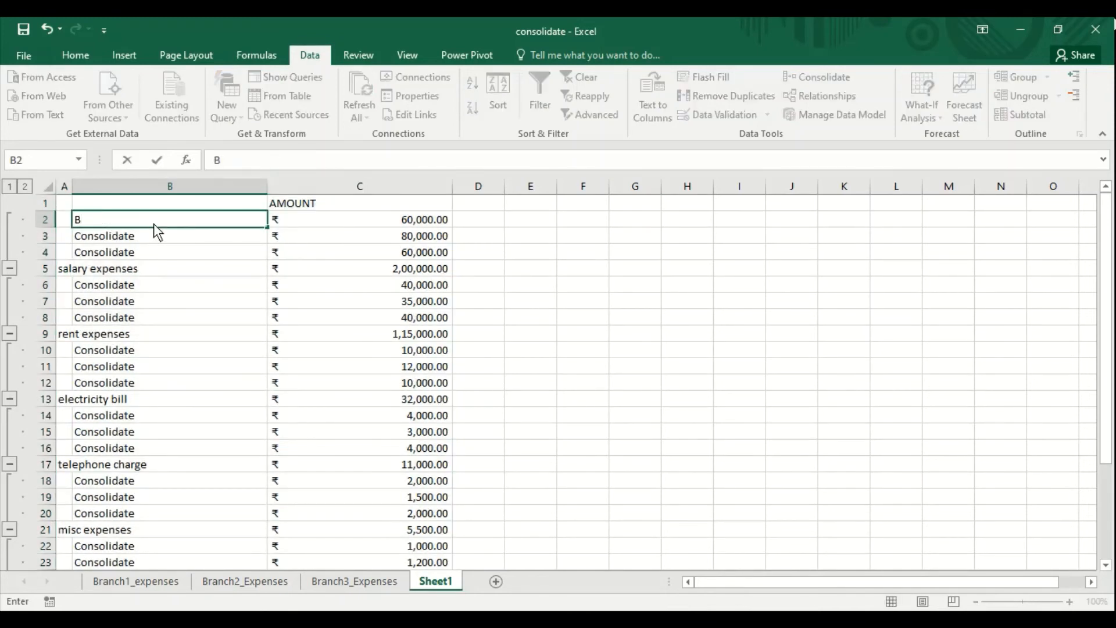
type("ranch1")
key("Return")
type("branch")
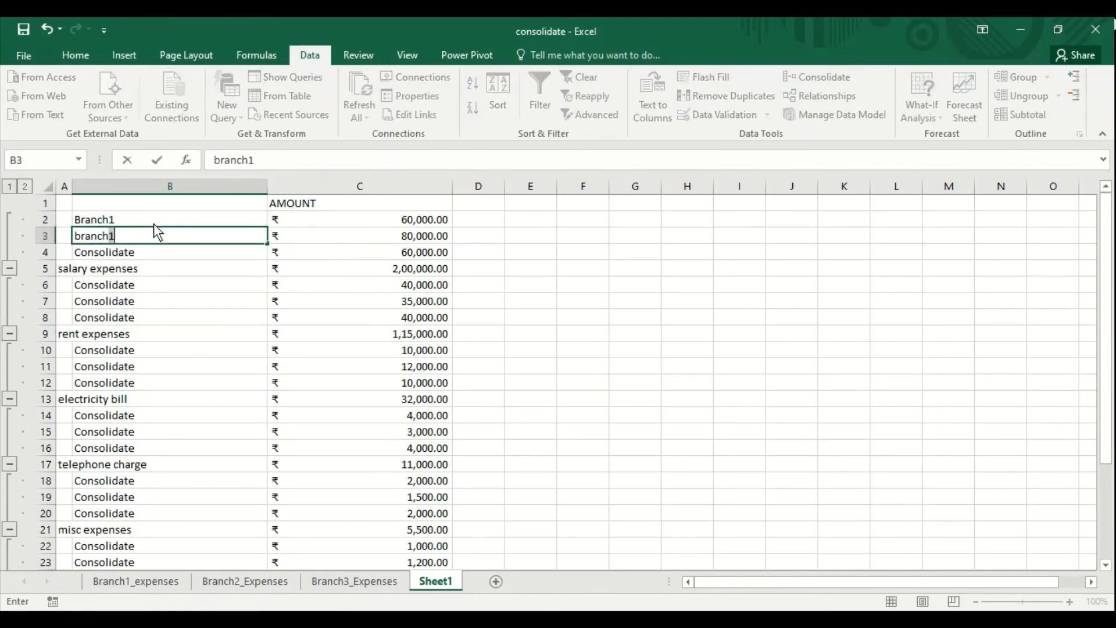
type("2")
key("Return")
type("branch")
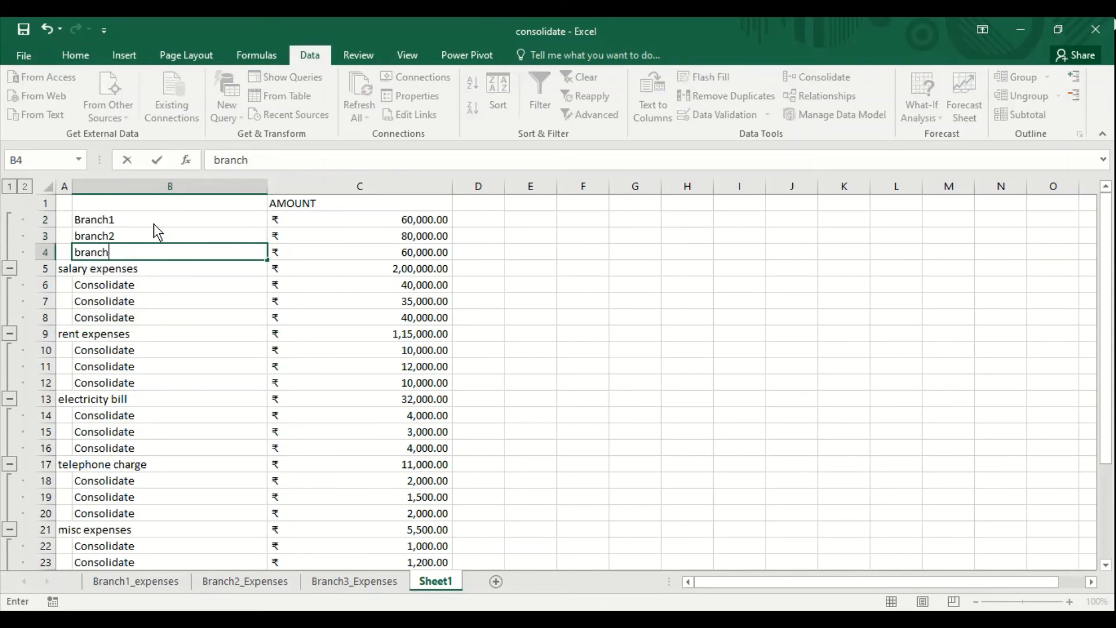
type("3")
key("Return")
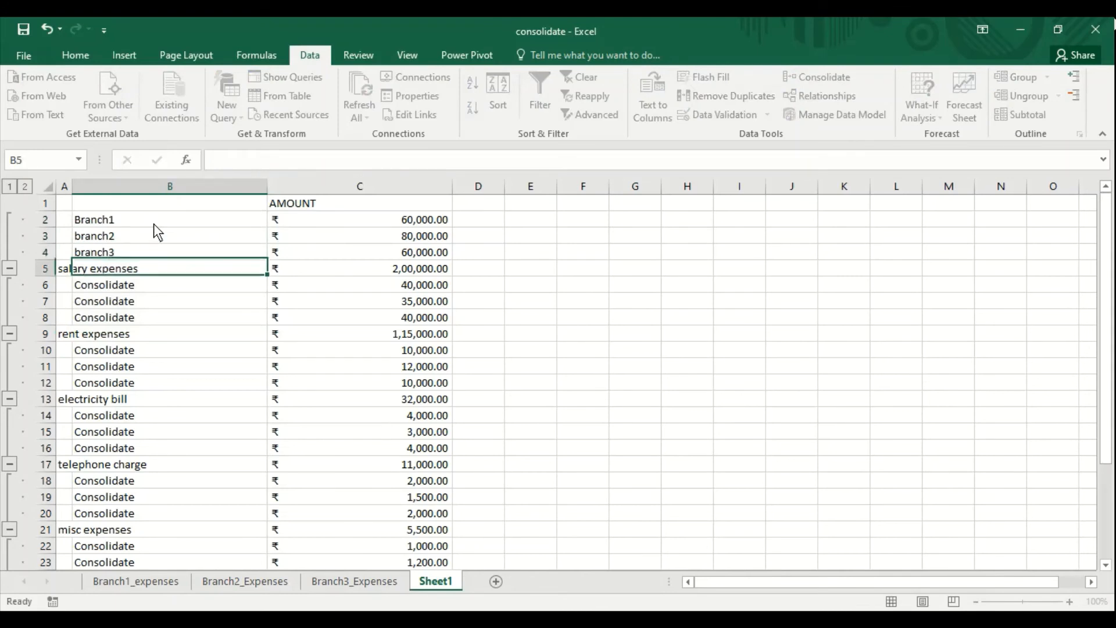
Step: Examine the total formulas for salary, rent and other expense on the consolidated sheet
left_click(375, 271)
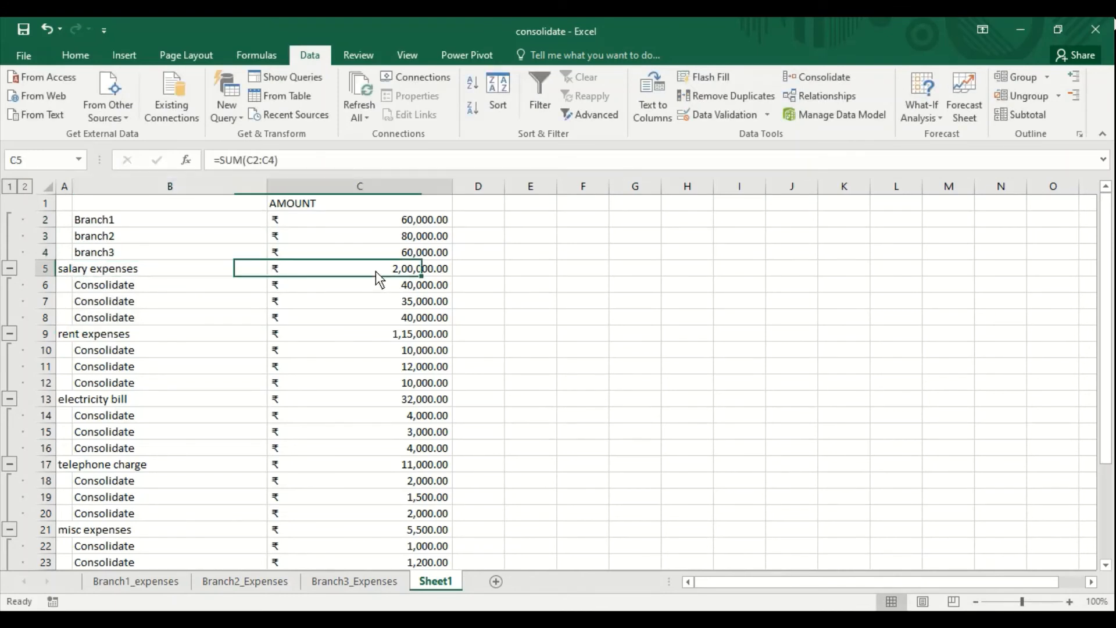
left_click(403, 337)
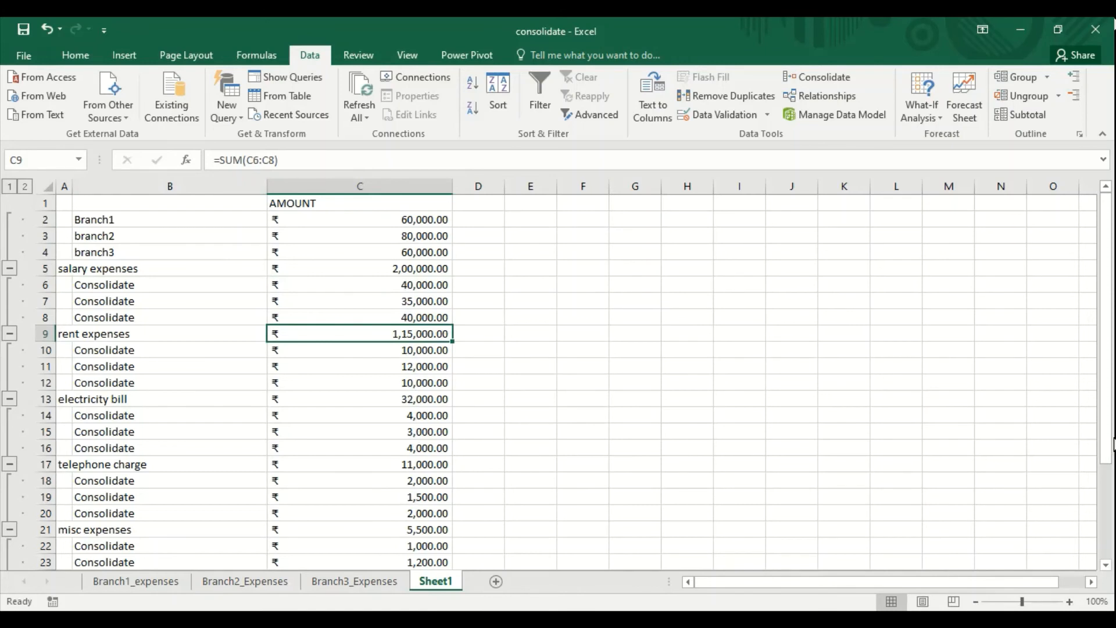
left_click_drag(1110, 433, 1110, 460)
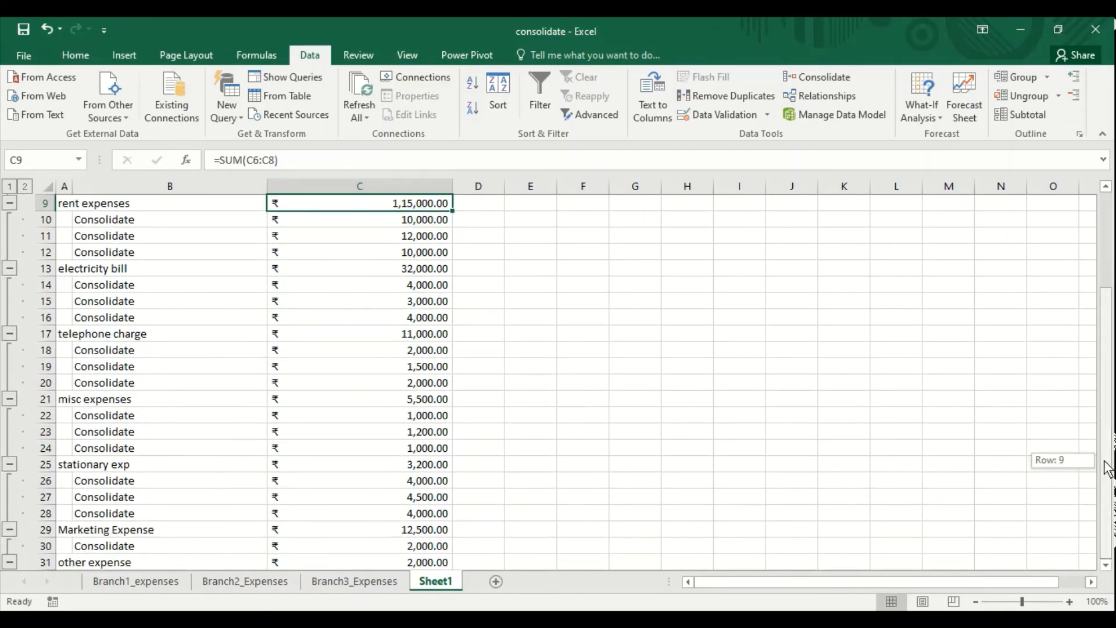
left_click(85, 564)
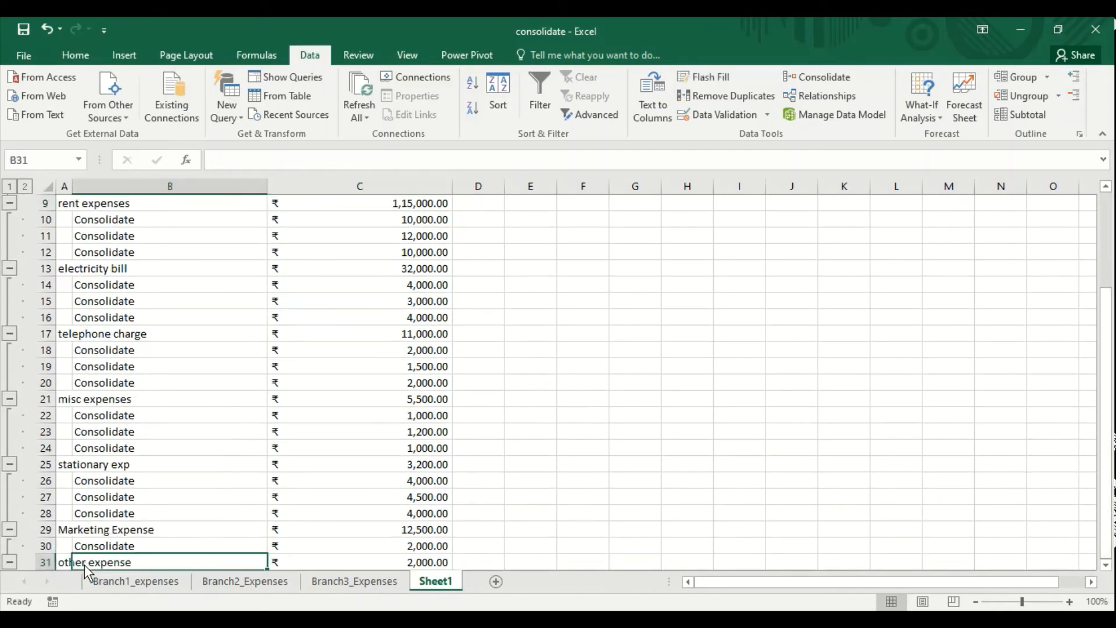
left_click(410, 564)
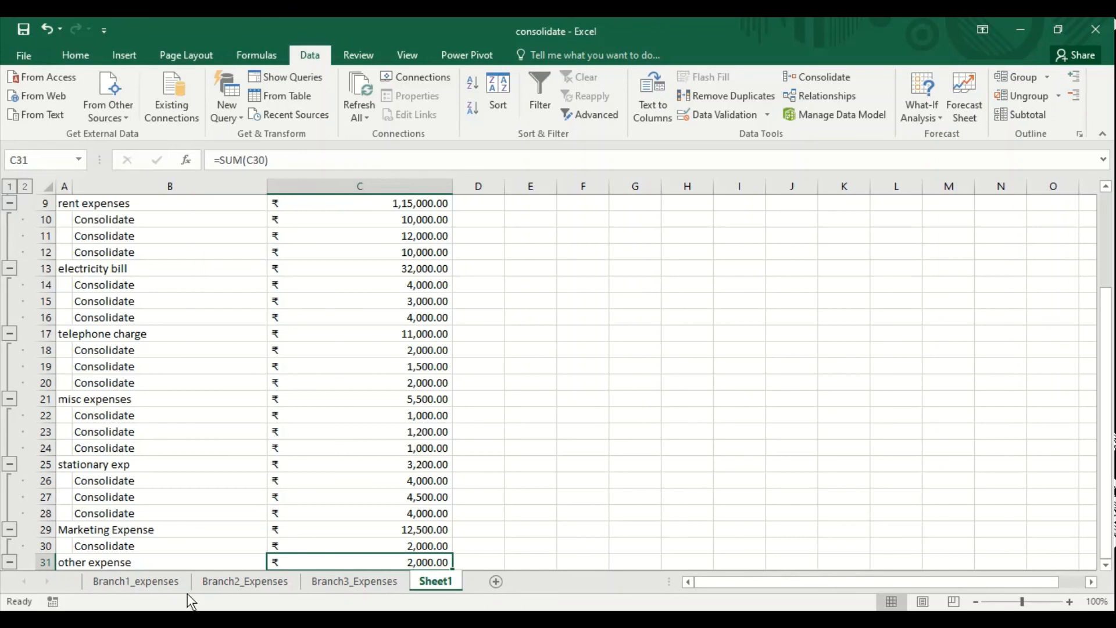
Step: Set the salary expenses amount on Branch1_expenses to 75000 and check the linked Branch1 salary cell on Sheet1
left_click(152, 586)
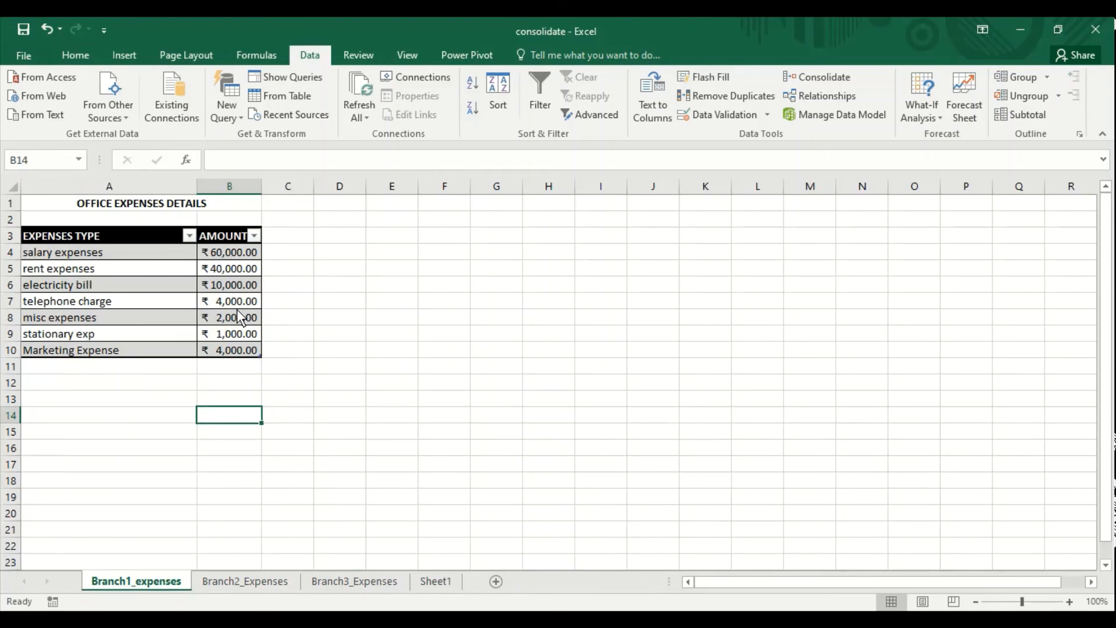
left_click(214, 260)
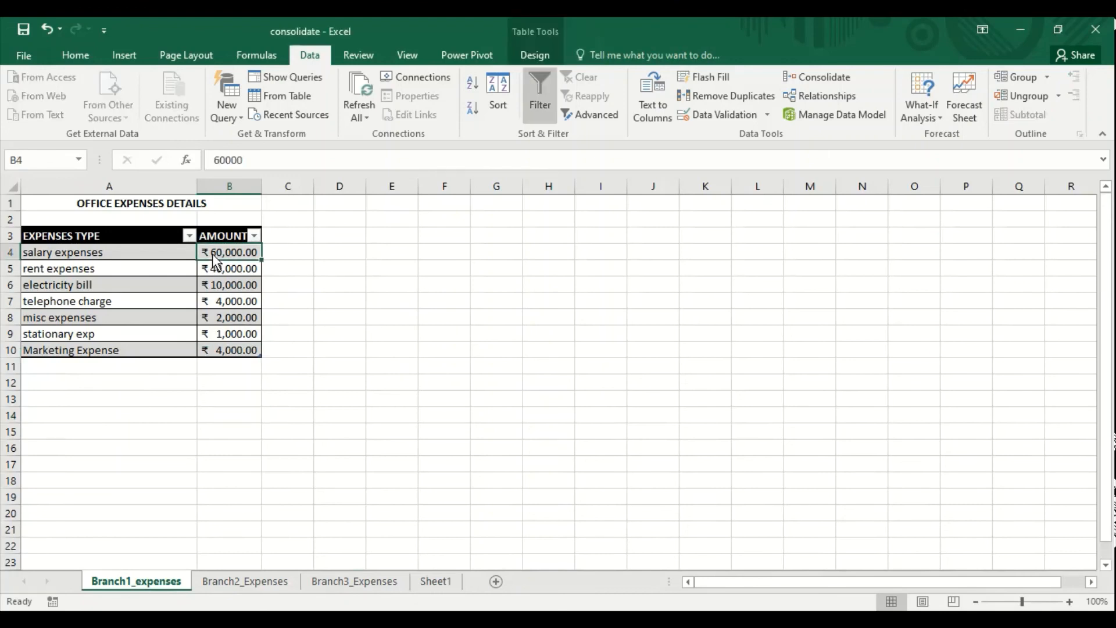
type("75,00")
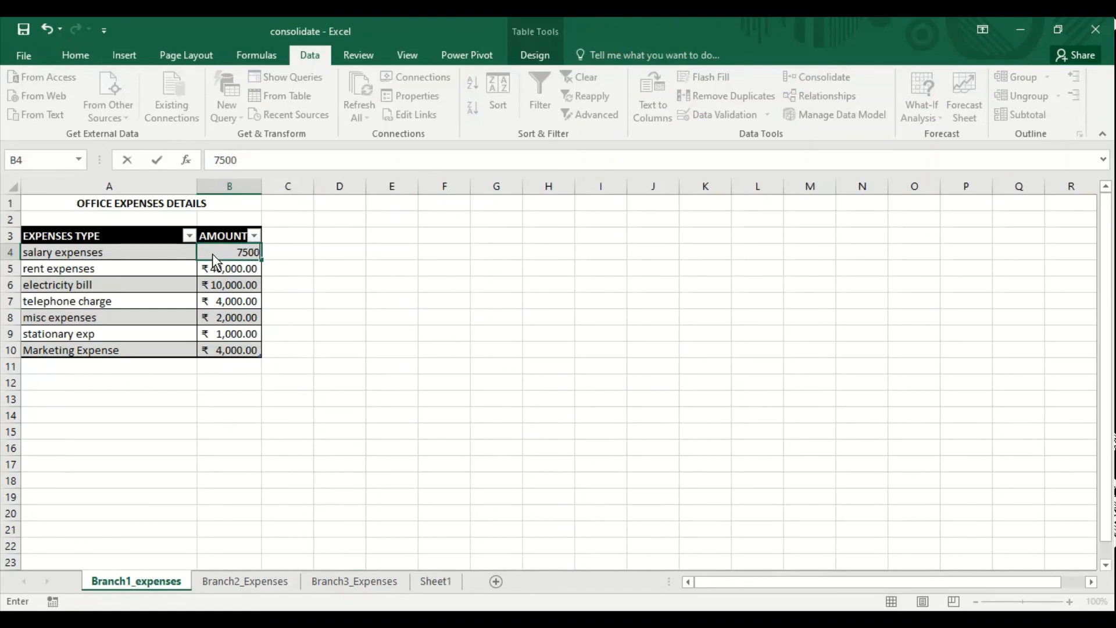
type("0")
key("Return")
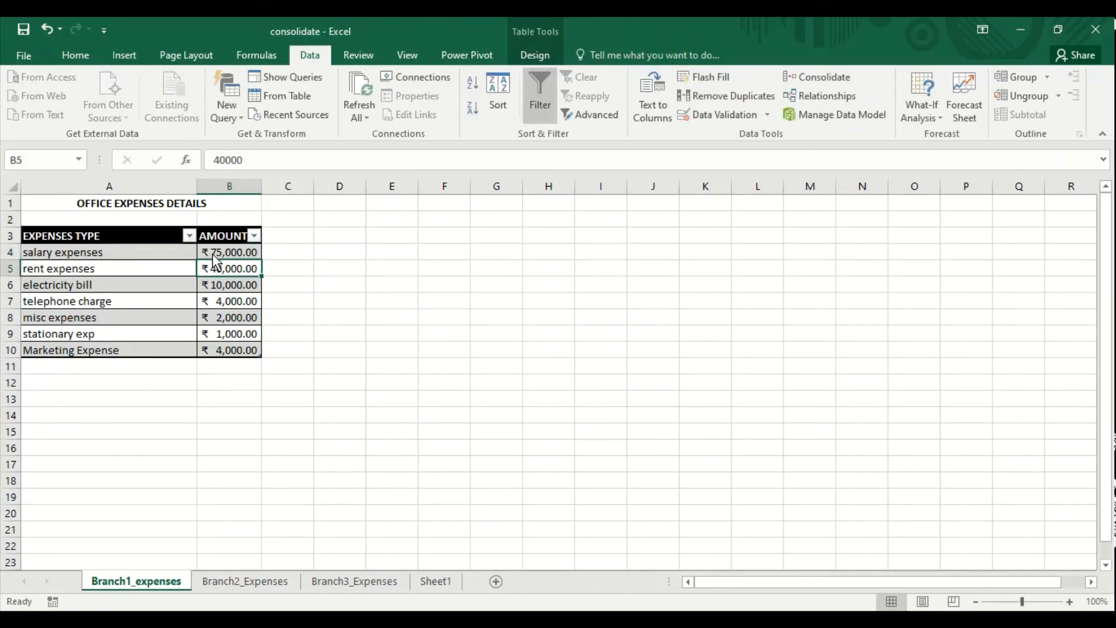
left_click(432, 582)
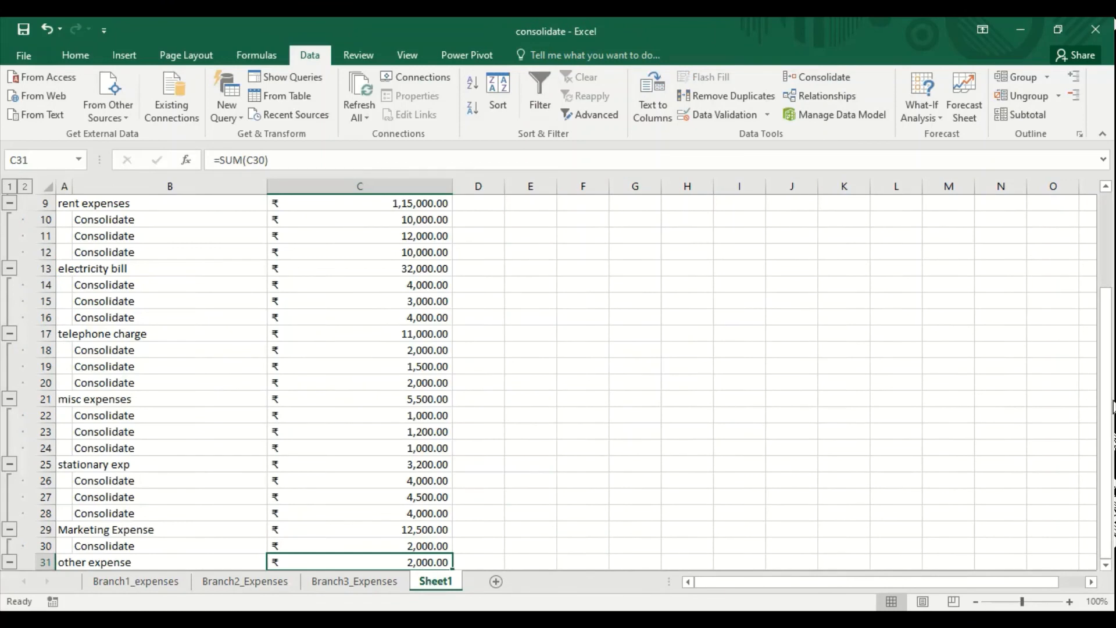
left_click_drag(1108, 405, 1108, 303)
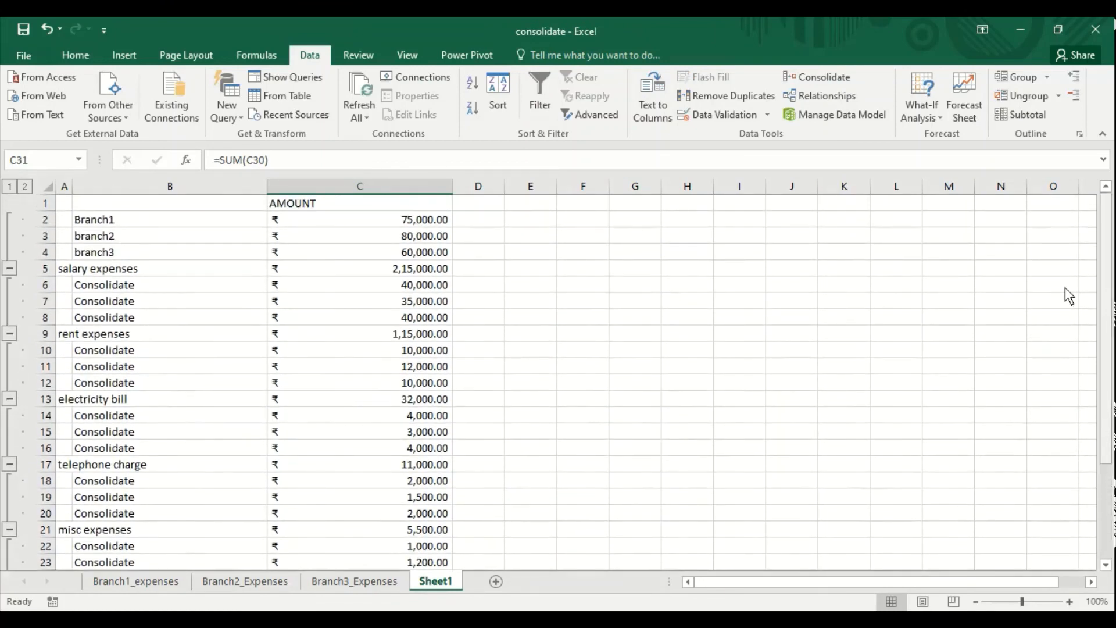
left_click(420, 221)
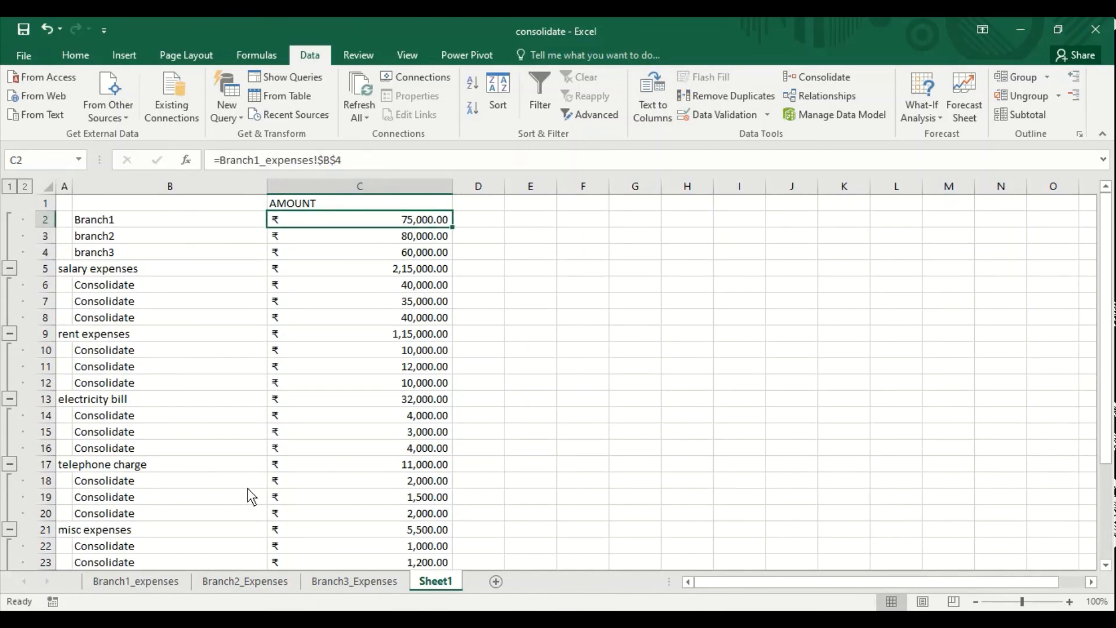
Step: Set the salary expenses amount on Branch2_Expenses to 55000 and check the linked branch2 salary cell on Sheet1
left_click(245, 580)
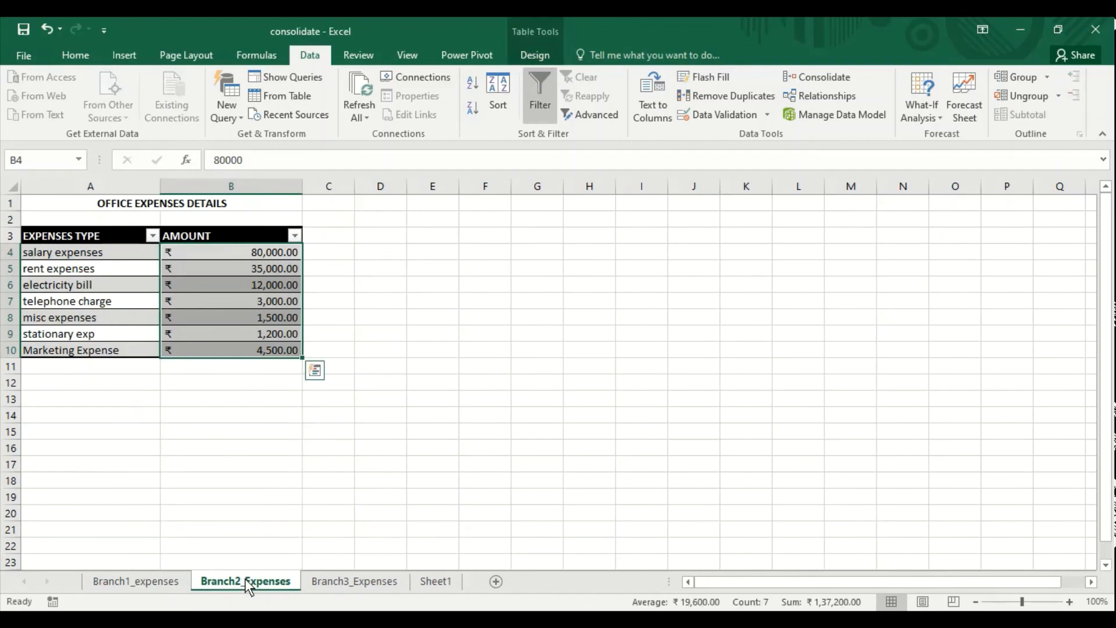
left_click(240, 254)
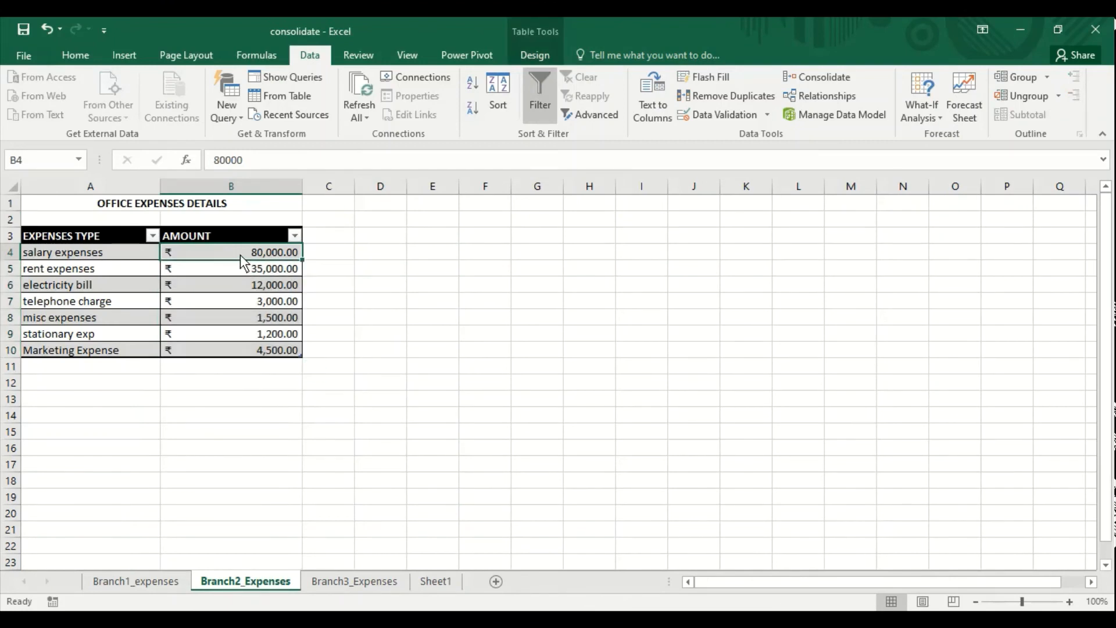
type("55000")
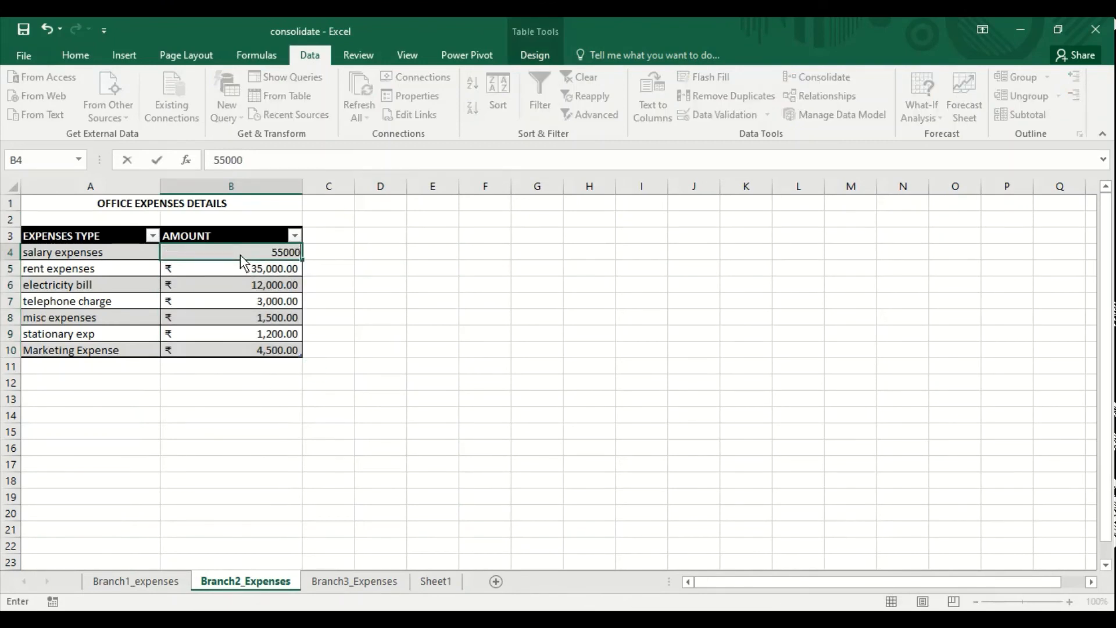
key("ctrl+Return")
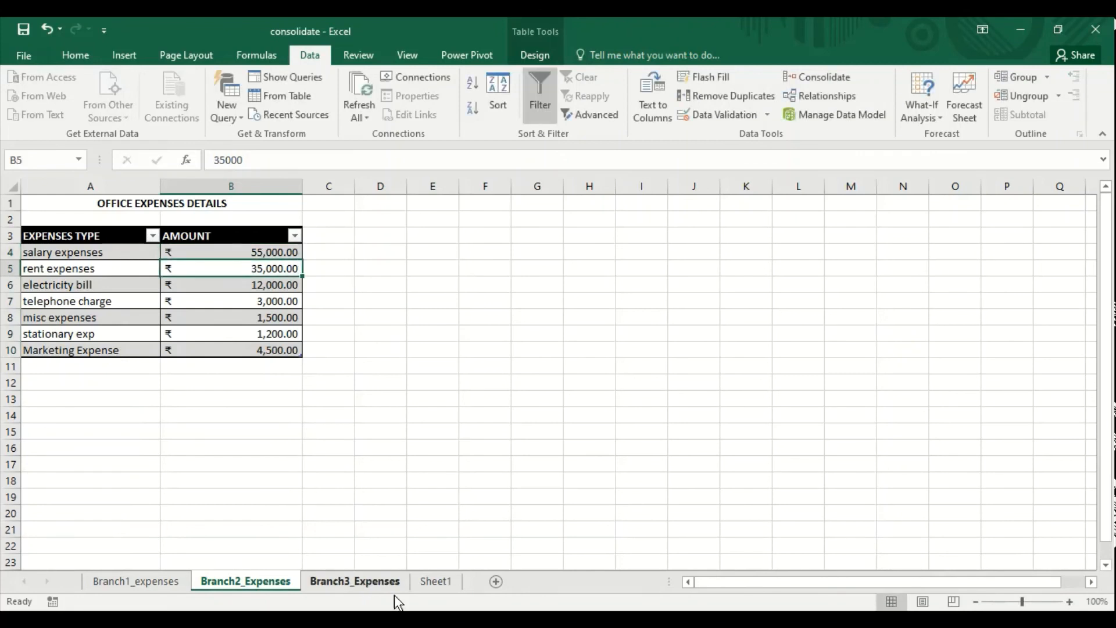
left_click(434, 578)
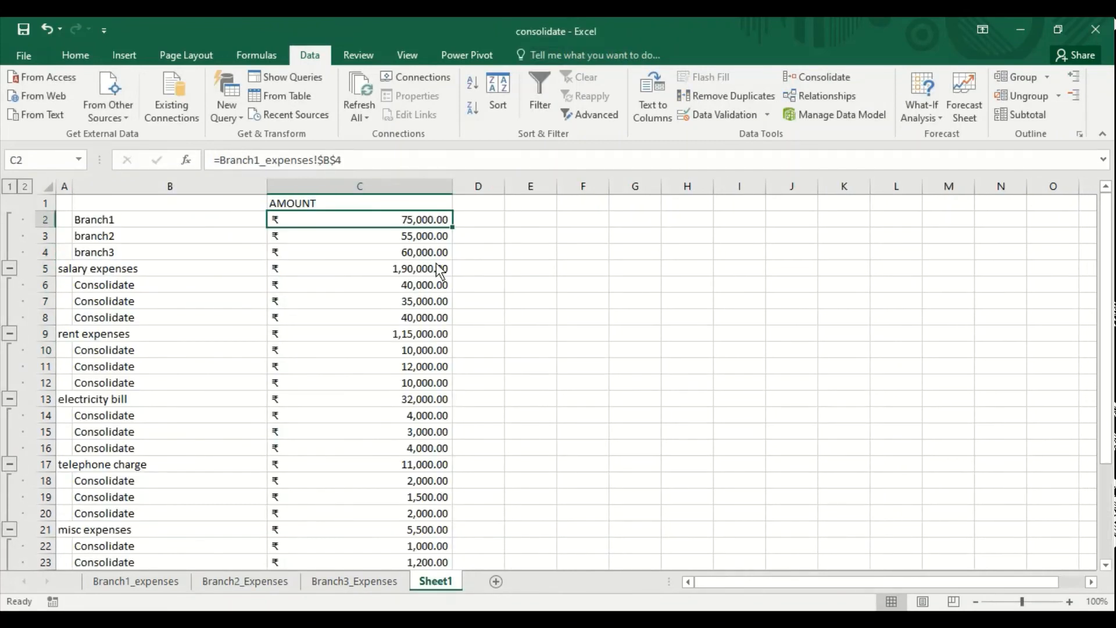
left_click(427, 238)
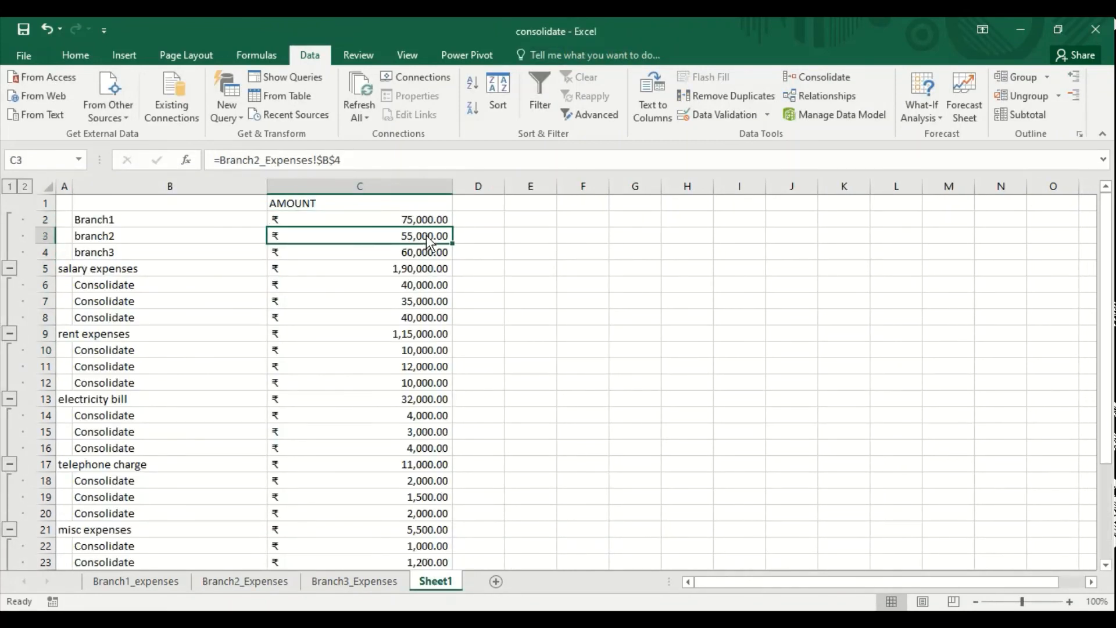